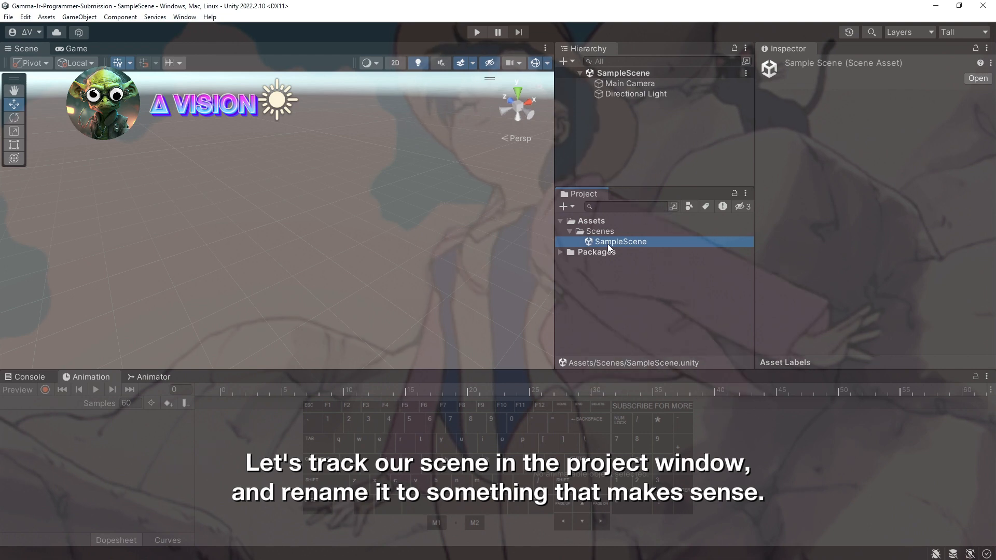
Rename the SampleScene asset in the Scenes folder as ClassicPointAndClick.
{"action": "type", "text": "Class"}
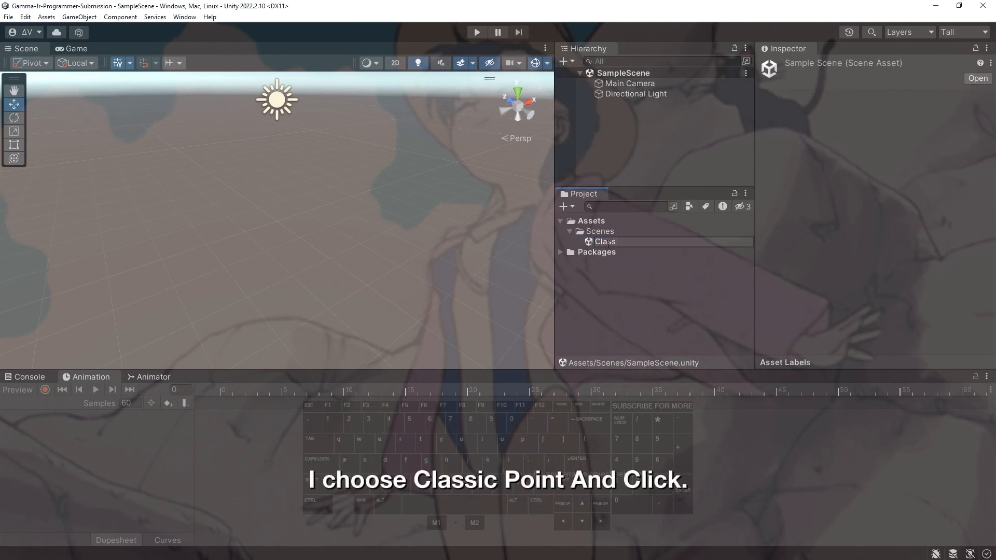
{"action": "type", "text": "icPoint"}
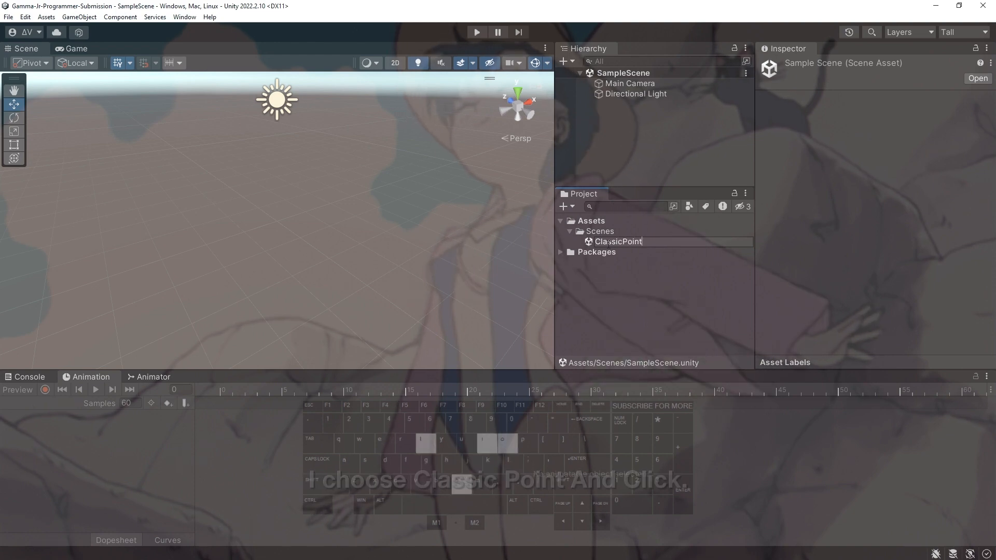
{"action": "type", "text": "AndClick"}
{"action": "key", "text": "Return"}
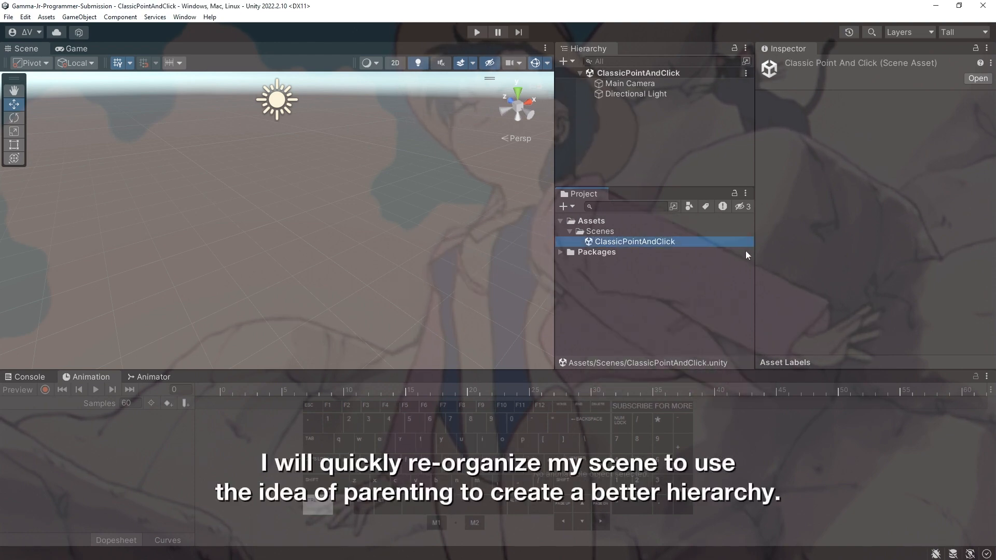
Create an empty game object named Systems in the scene and set its Y position to 0.
{"action": "right_click", "coordinate": [646, 139]}
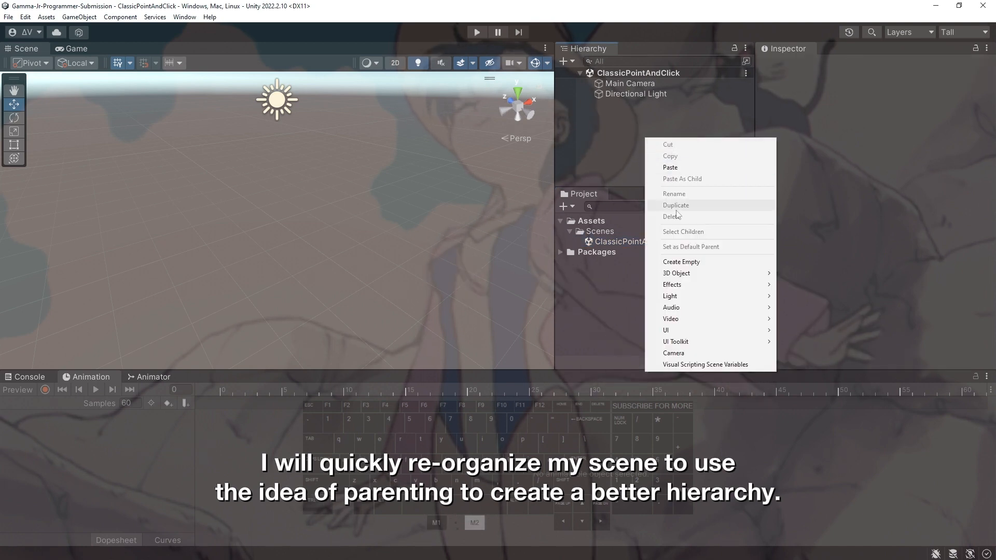
{"action": "left_click", "coordinate": [707, 262]}
{"action": "type", "text": "Sys"}
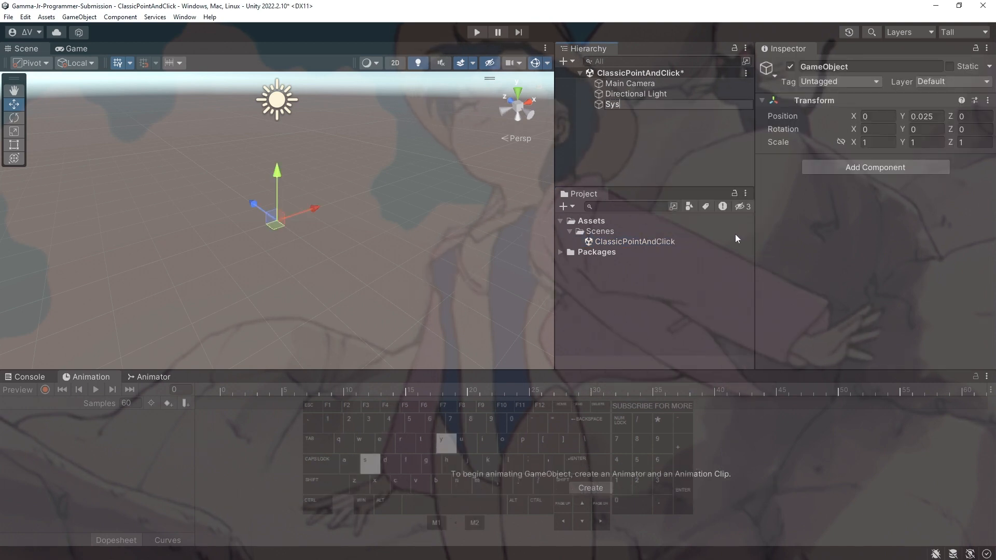
{"action": "type", "text": "tems"}
{"action": "key", "text": "Return"}
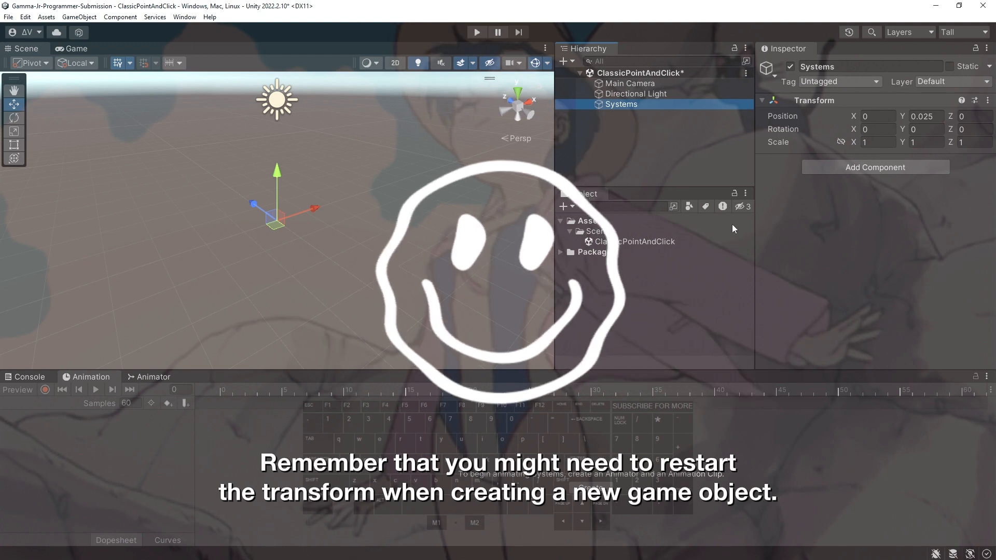
{"action": "left_click", "coordinate": [926, 116]}
{"action": "type", "text": "0"}
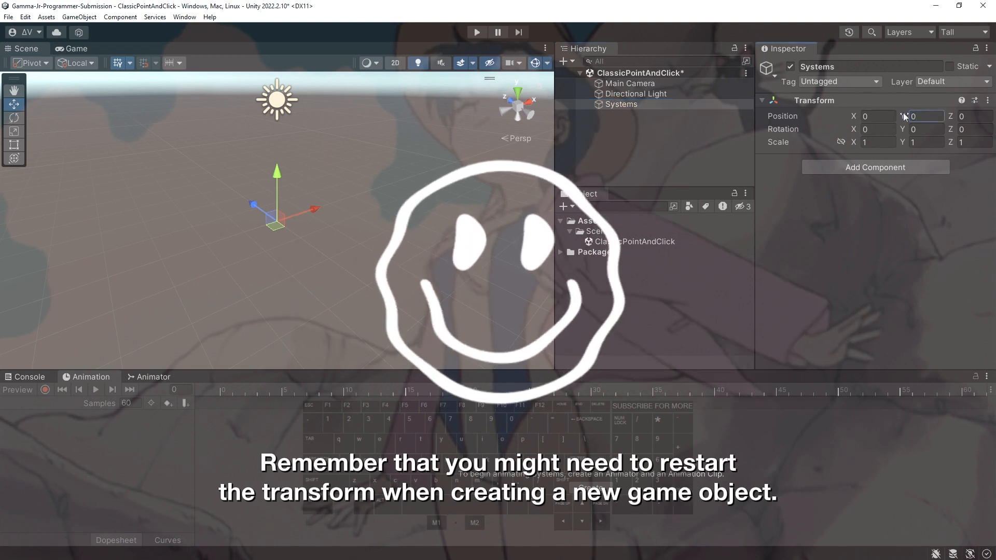
Make the Directional Light and the Main Camera children of the Systems object.
{"action": "left_click_drag", "start_coordinate": [639, 96], "coordinate": [632, 105]}
{"action": "left_click_drag", "start_coordinate": [631, 84], "coordinate": [630, 93]}
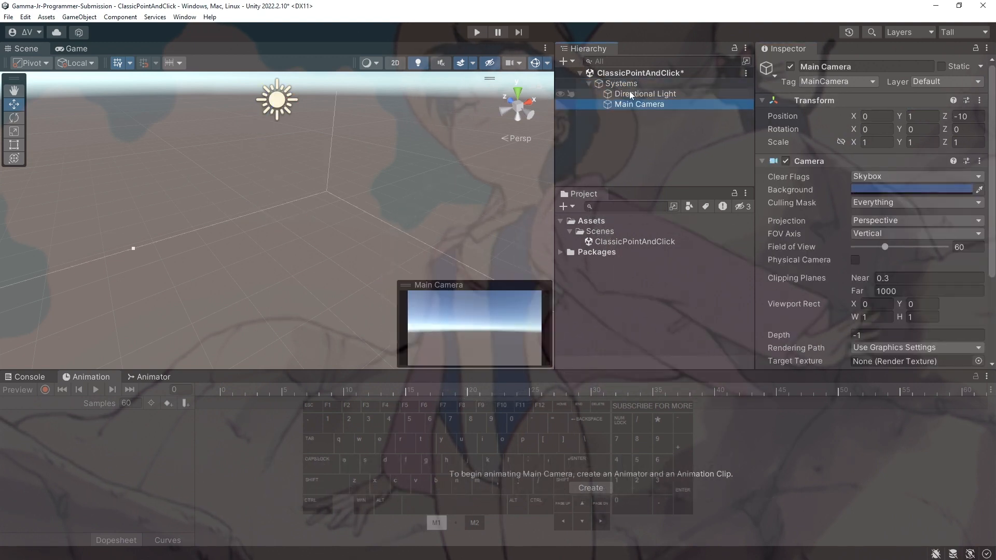
{"action": "left_click", "coordinate": [633, 86]}
Zero the Directional Light's transform by setting its Y position and its X, Y and Z rotation to 0.
{"action": "left_click", "coordinate": [640, 94]}
{"action": "left_click", "coordinate": [865, 117]}
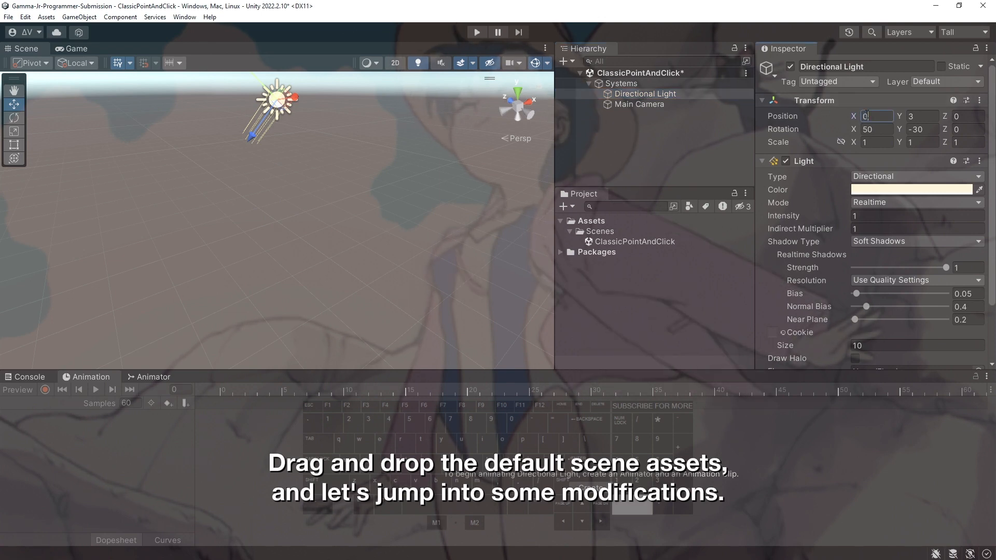
{"action": "key", "text": "Tab"}
{"action": "type", "text": "0"}
{"action": "key", "text": "Tab"}
{"action": "key", "text": "Tab"}
{"action": "type", "text": "0"}
{"action": "key", "text": "Tab"}
{"action": "type", "text": "0"}
{"action": "key", "text": "Tab"}
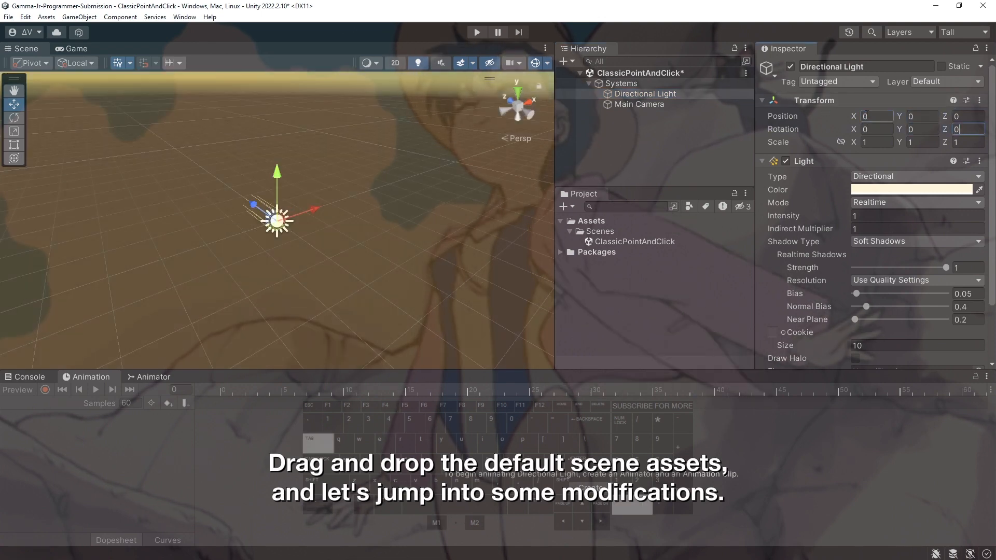
{"action": "type", "text": "0"}
{"action": "key", "text": "Tab"}
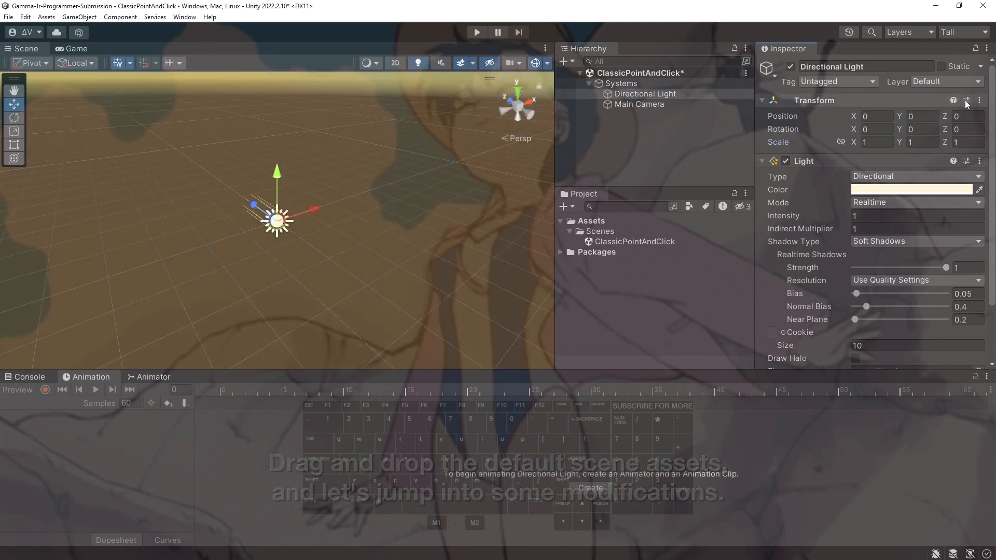
Set the Main Camera's Y and Z positions to 0.
{"action": "left_click", "coordinate": [677, 103]}
{"action": "left_click", "coordinate": [877, 115]}
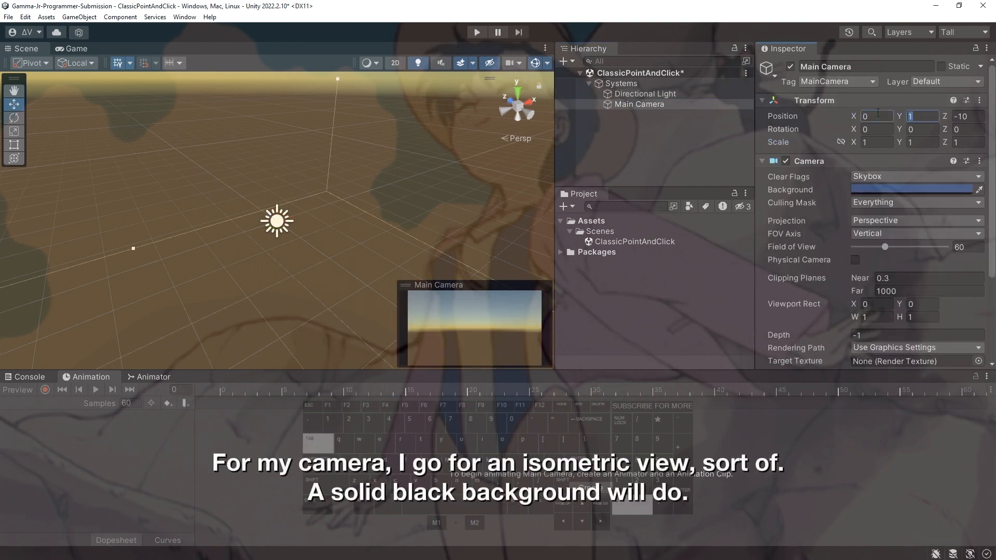
{"action": "type", "text": "0"}
{"action": "key", "text": "Tab"}
{"action": "type", "text": "0"}
Set the Main Camera's clear flags to Solid Color with an opaque black background (000000, alpha 255).
{"action": "left_click", "coordinate": [881, 175]}
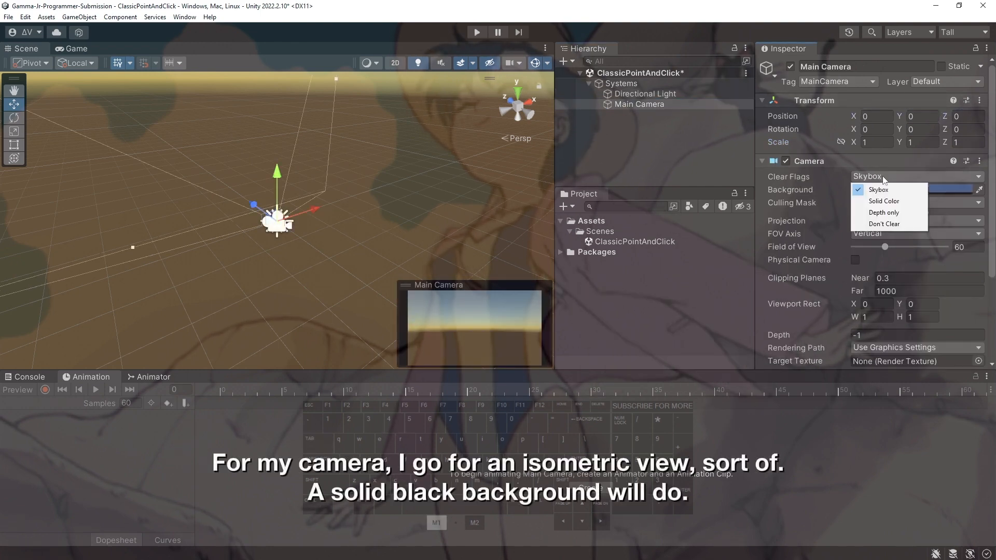
{"action": "left_click", "coordinate": [888, 201]}
{"action": "left_click", "coordinate": [900, 190]}
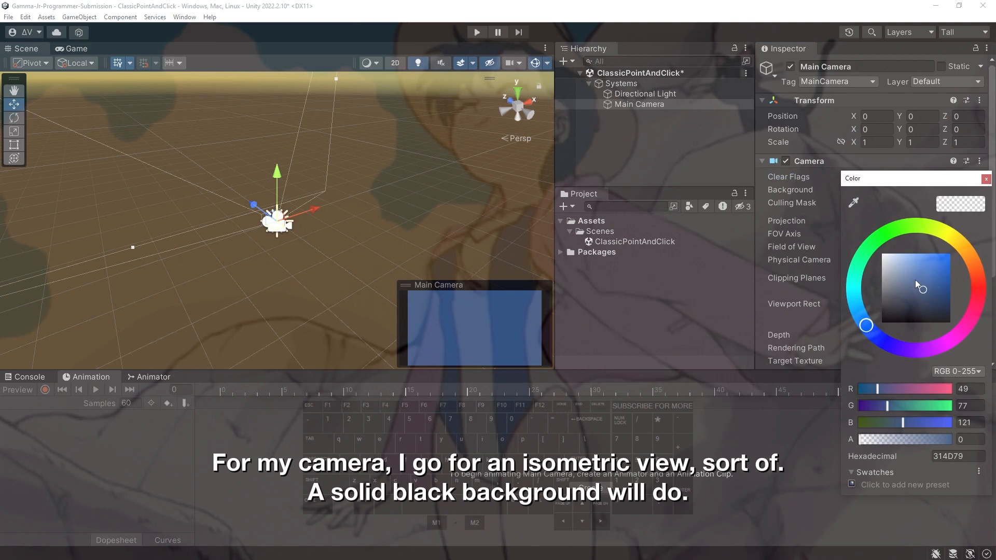
{"action": "left_click_drag", "start_coordinate": [915, 279], "coordinate": [897, 380]}
{"action": "left_click_drag", "start_coordinate": [914, 439], "coordinate": [966, 438]}
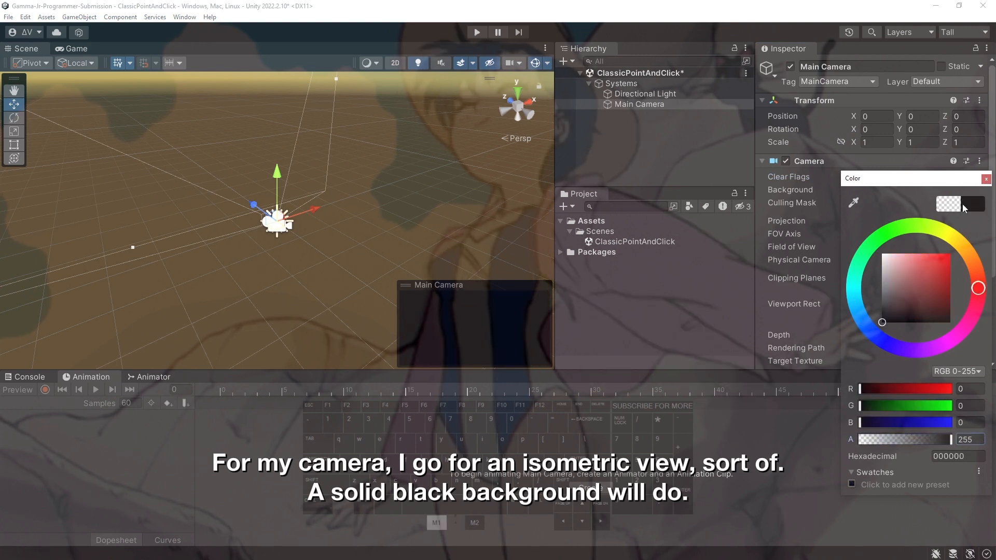
{"action": "left_click", "coordinate": [986, 179]}
Switch the Main Camera's projection to Orthographic.
{"action": "left_click", "coordinate": [875, 220]}
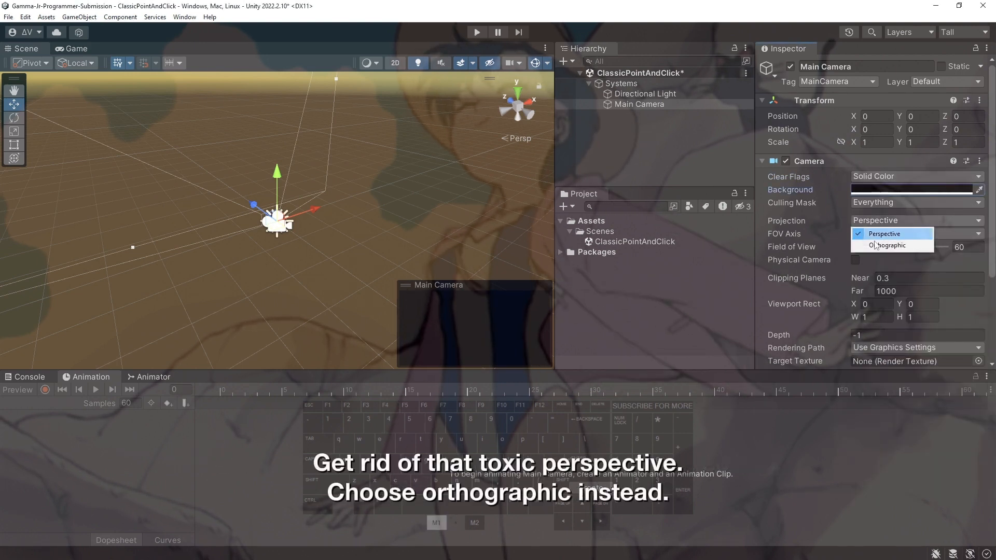
{"action": "left_click", "coordinate": [882, 243]}
{"action": "left_click", "coordinate": [875, 128]}
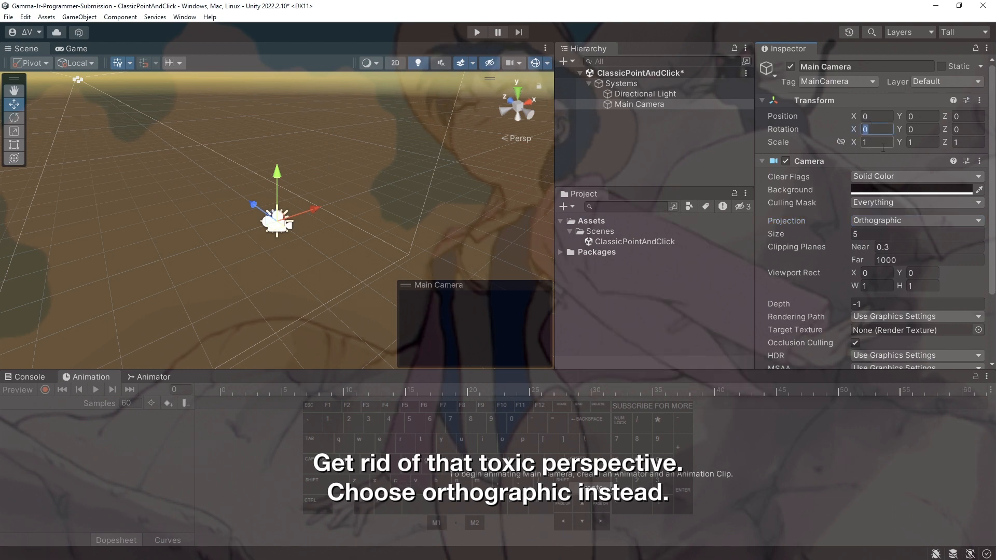
Create a second empty game object at the scene's root and name it Sandbox.
{"action": "right_click", "coordinate": [672, 138]}
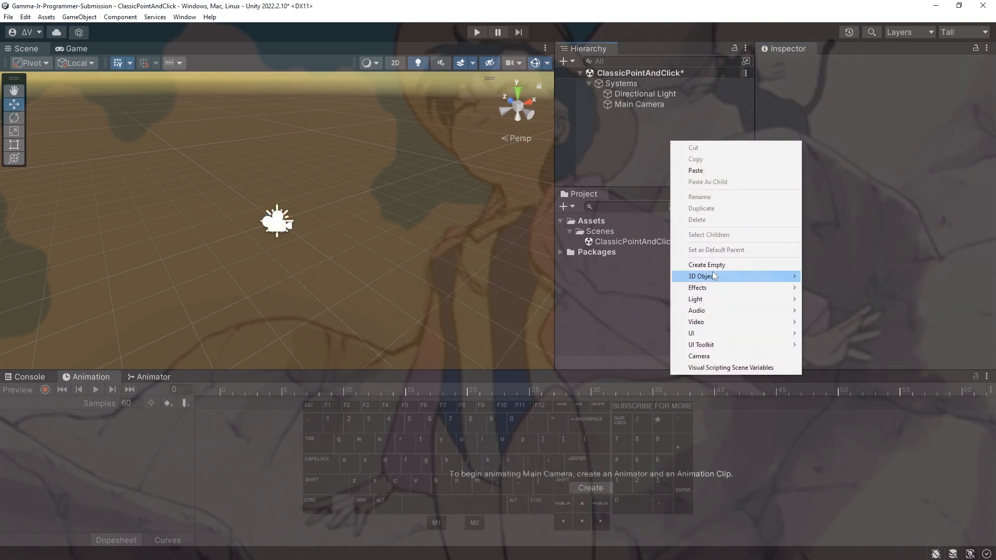
{"action": "left_click", "coordinate": [712, 264]}
{"action": "type", "text": "Sandbox"}
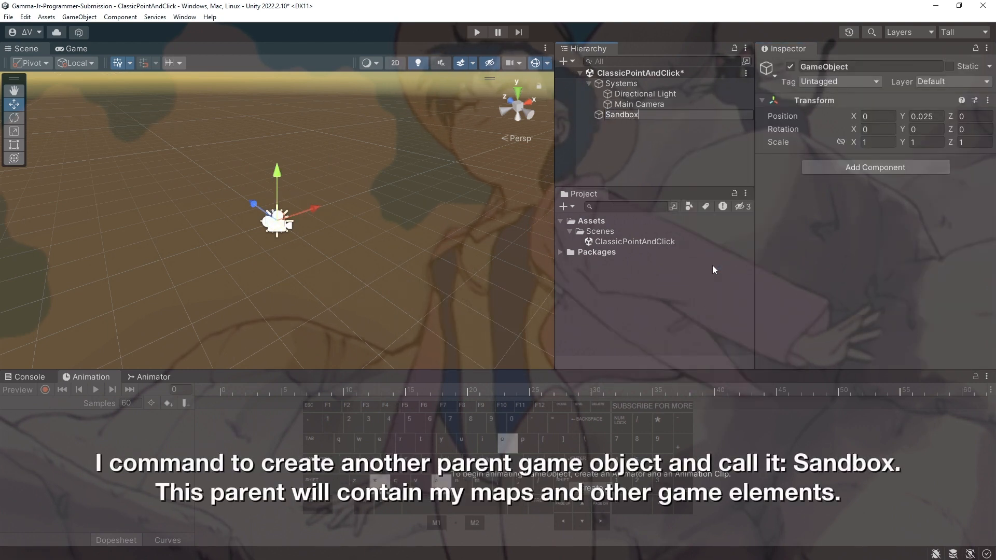
{"action": "key", "text": "Return"}
Reset the Sandbox object's transform and save the scene.
{"action": "left_click", "coordinate": [987, 100]}
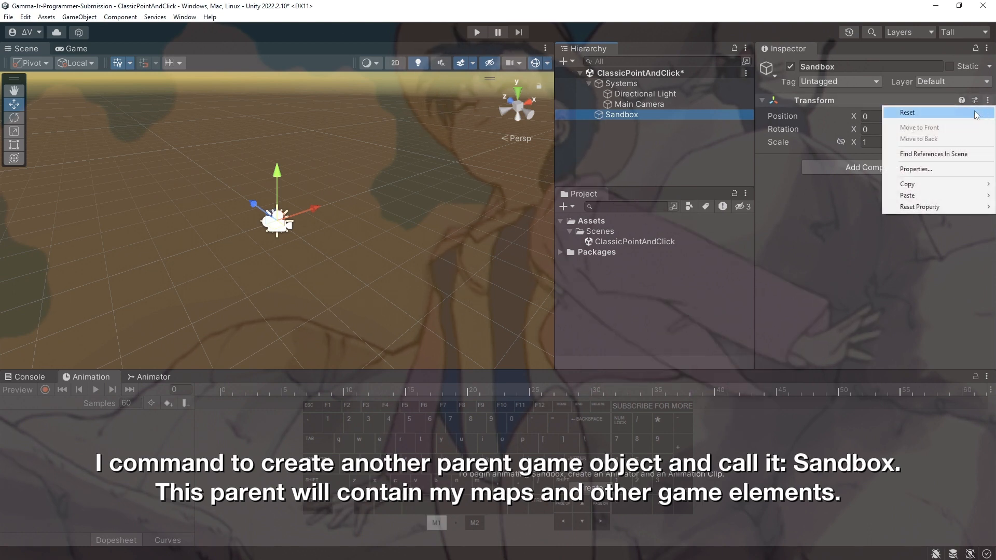
{"action": "left_click", "coordinate": [850, 107]}
{"action": "key", "text": "ctrl+s"}
Add a 3D Plane as a child of the Sandbox object.
{"action": "left_click", "coordinate": [642, 85]}
{"action": "left_click", "coordinate": [640, 94]}
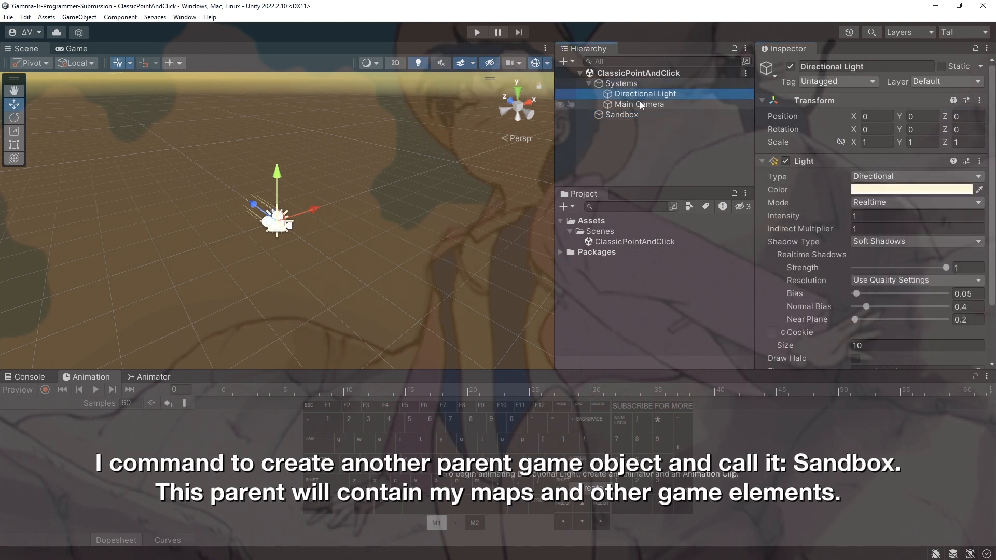
{"action": "left_click", "coordinate": [639, 104]}
{"action": "left_click", "coordinate": [636, 115]}
{"action": "right_click", "coordinate": [636, 117]}
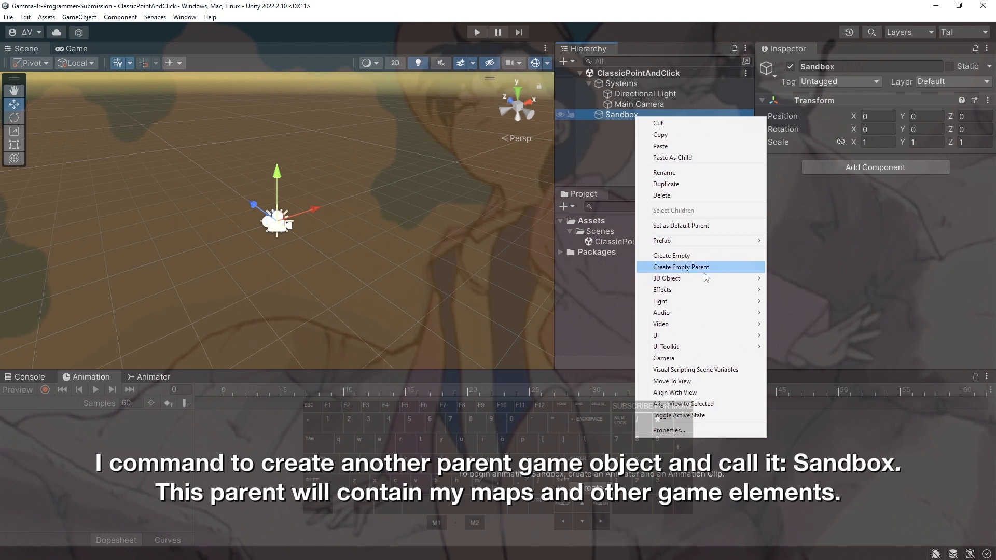
{"action": "mouse_move", "coordinate": [708, 282]}
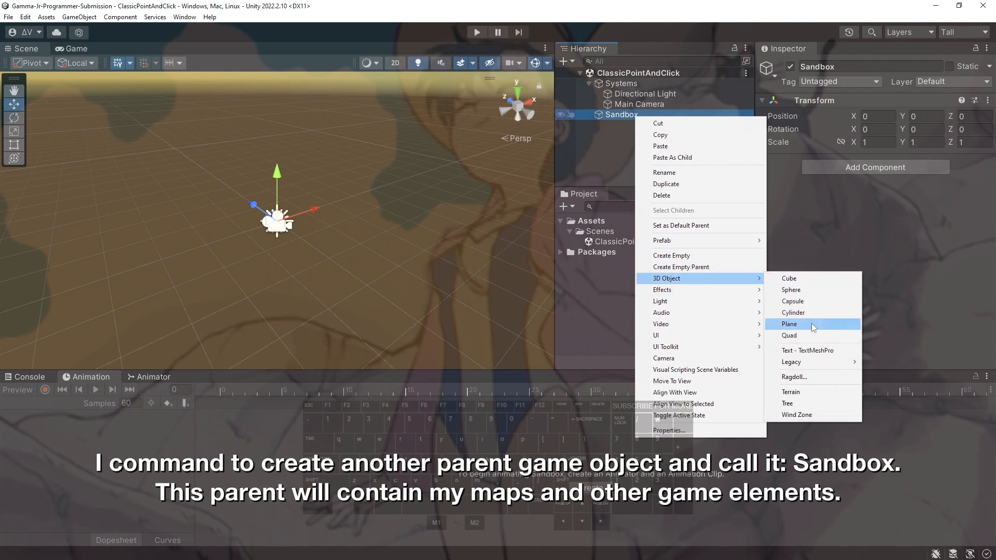
{"action": "left_click", "coordinate": [812, 323]}
Replace the plane's Mesh Collider component with a Box Collider.
{"action": "right_click", "coordinate": [825, 191]}
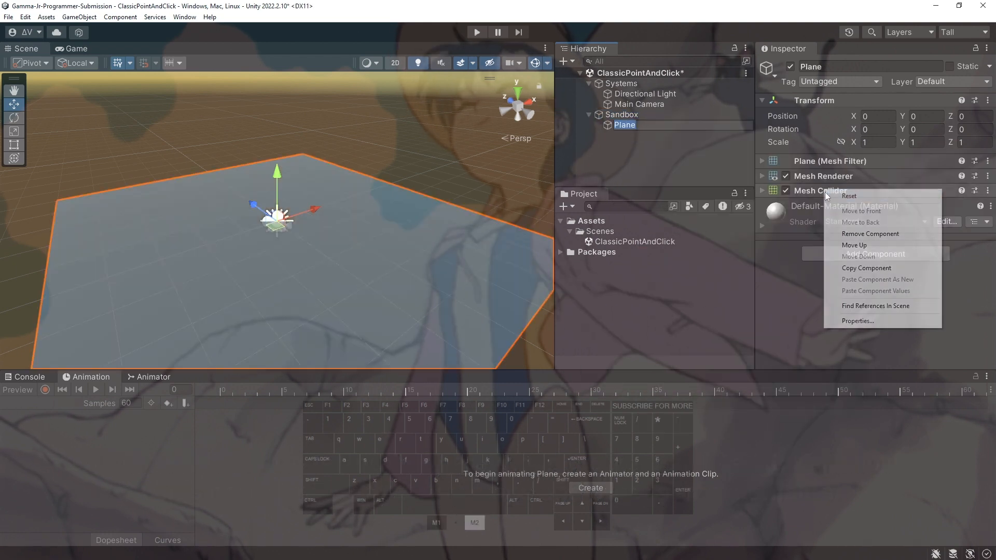
{"action": "left_click", "coordinate": [854, 233]}
{"action": "left_click", "coordinate": [852, 238]}
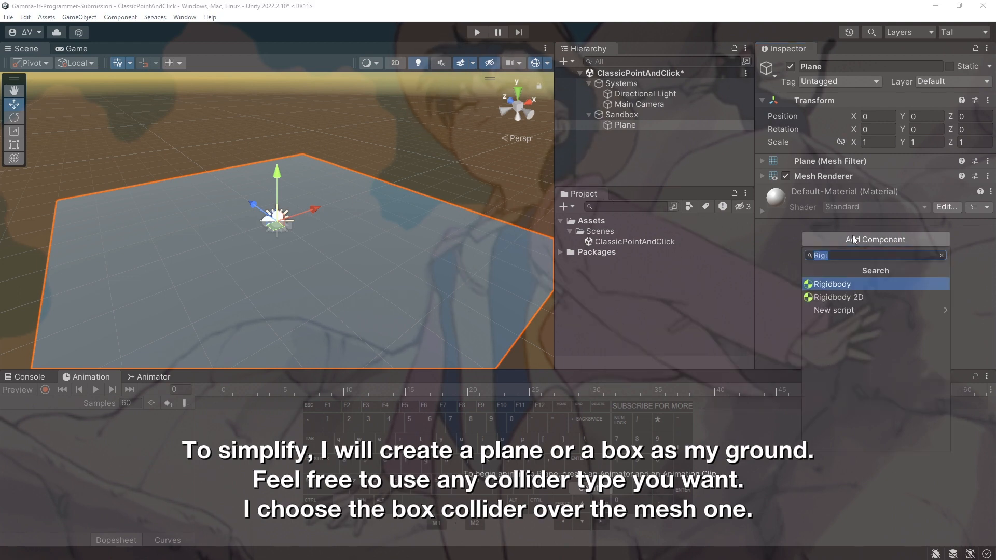
{"action": "type", "text": "box"}
{"action": "key", "text": "Return"}
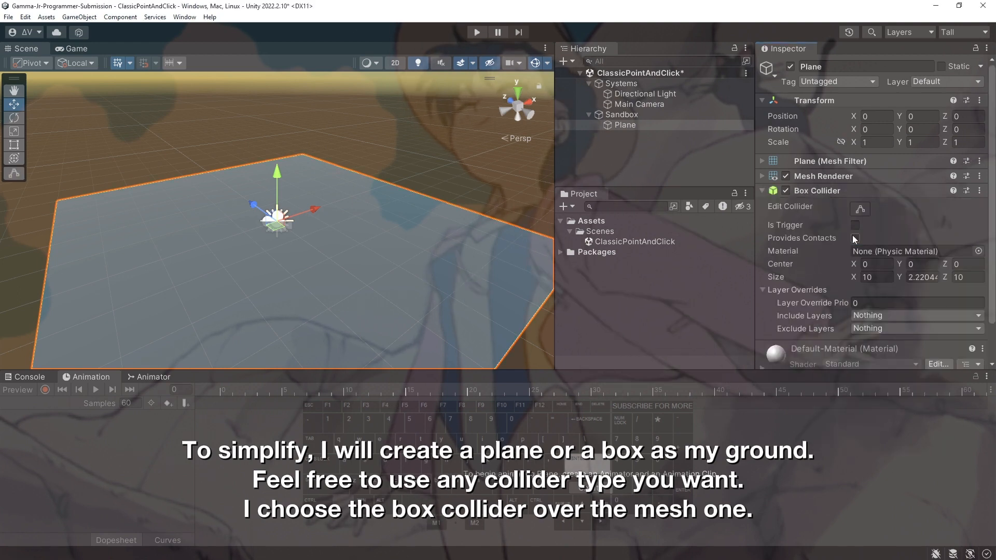
Set the Y center of the plane's Box Collider to 0.05.
{"action": "scroll", "coordinate": [830, 249], "scroll_direction": "down", "scroll_amount": 2}
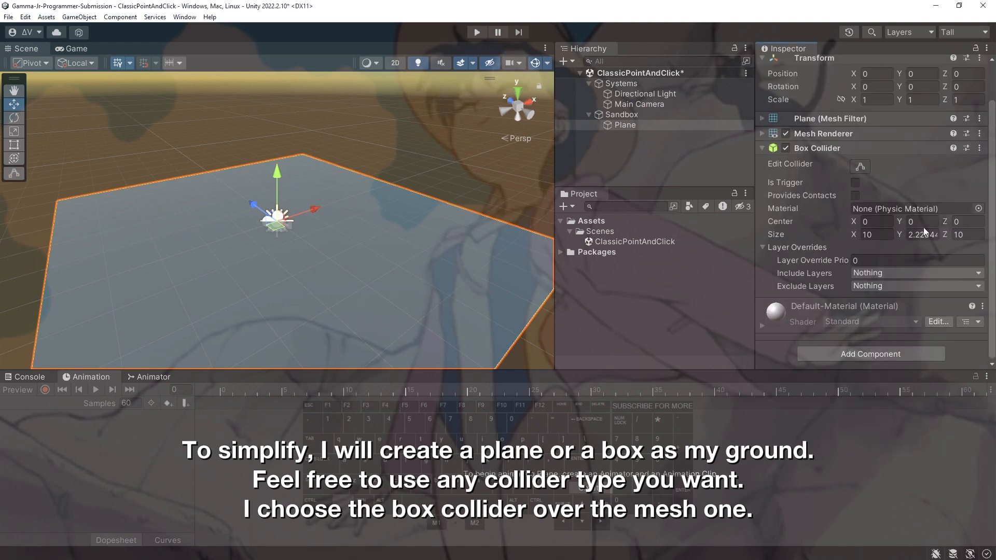
{"action": "left_click", "coordinate": [785, 219]}
{"action": "left_click_drag", "start_coordinate": [900, 222], "coordinate": [798, 210]}
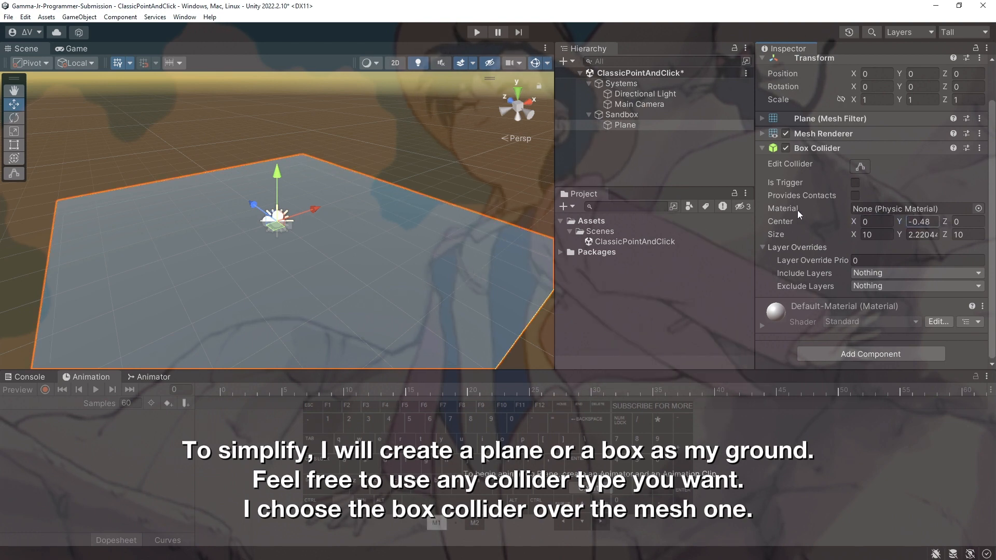
{"action": "left_click", "coordinate": [919, 221]}
{"action": "type", "text": "0.05"}
Set the Y size of the plane's Box Collider to 0.1.
{"action": "left_click", "coordinate": [923, 234]}
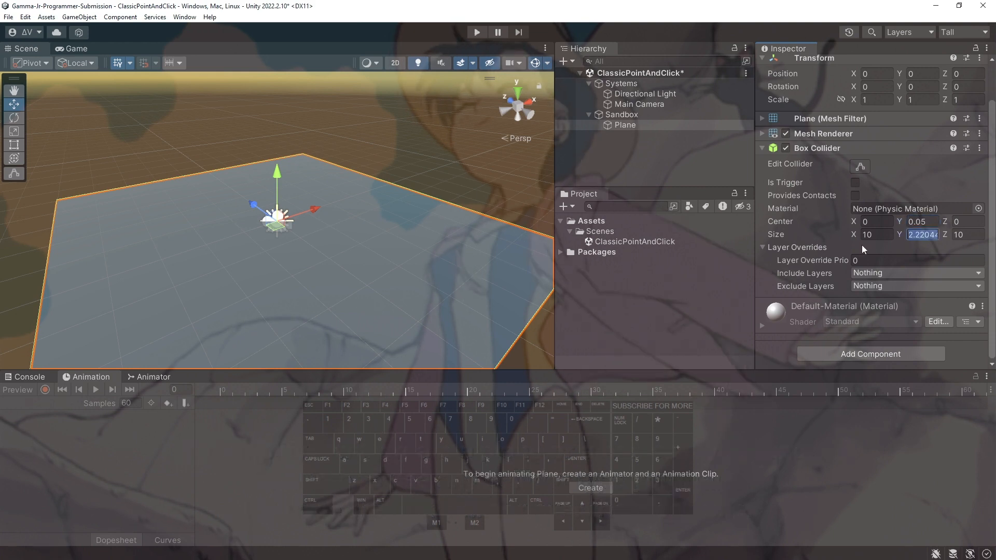
{"action": "type", "text": "1"}
{"action": "scroll", "coordinate": [469, 241], "scroll_direction": "down", "scroll_amount": 5}
{"action": "key", "text": "BackSpace"}
{"action": "type", "text": "0.1"}
{"action": "key", "text": "Return"}
Set the X and Z sizes of the plane's Box Collider to 9 and save the scene.
{"action": "left_click_drag", "start_coordinate": [467, 242], "coordinate": [367, 180], "text": "alt"}
{"action": "left_click", "coordinate": [776, 233]}
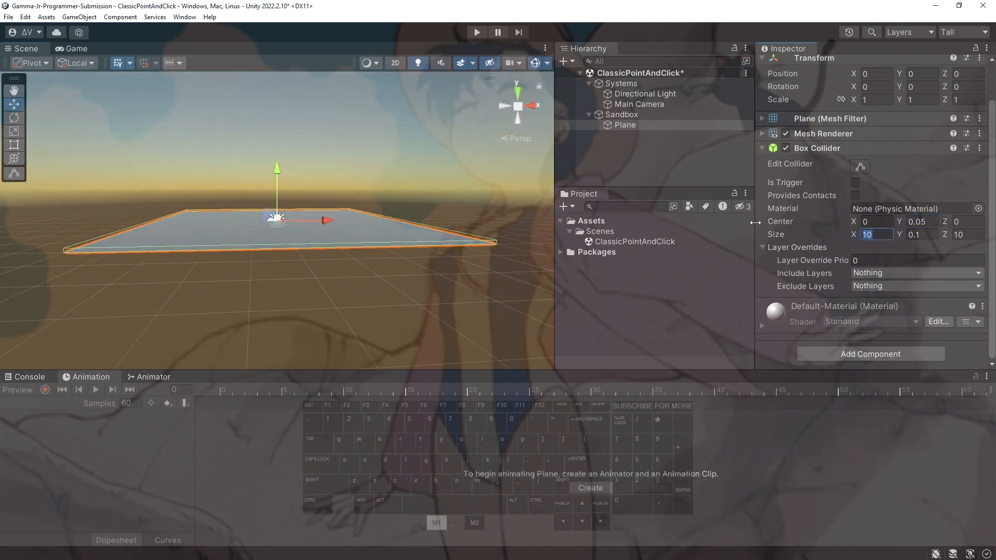
{"action": "type", "text": "9"}
{"action": "key", "text": "Tab"}
{"action": "key", "text": "Tab"}
{"action": "type", "text": "9"}
{"action": "key", "text": "Return"}
{"action": "key", "text": "ctrl+s"}
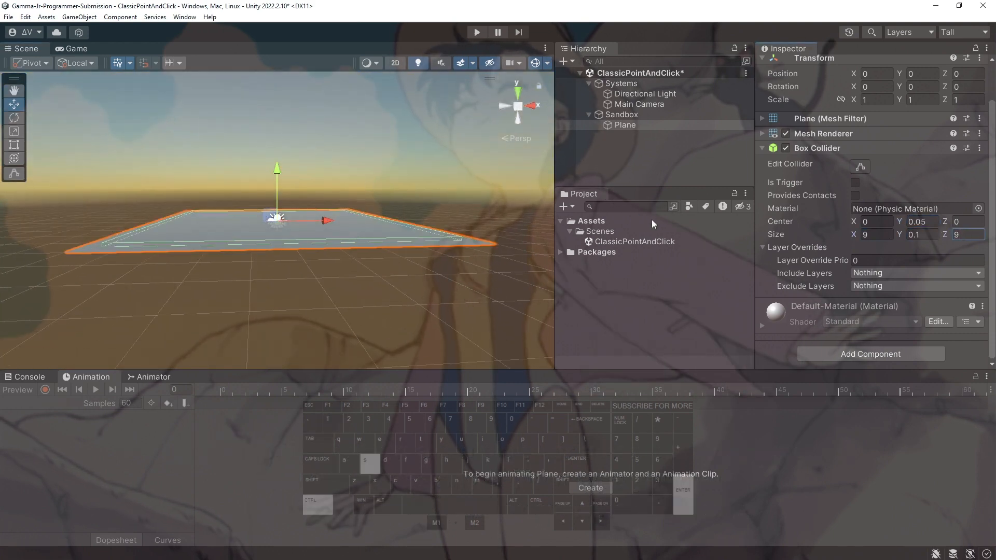
Rename the Plane object under Sandbox as Ground.
{"action": "left_click", "coordinate": [411, 280]}
{"action": "left_click_drag", "start_coordinate": [413, 283], "coordinate": [506, 350], "text": "alt"}
{"action": "left_click", "coordinate": [619, 129]}
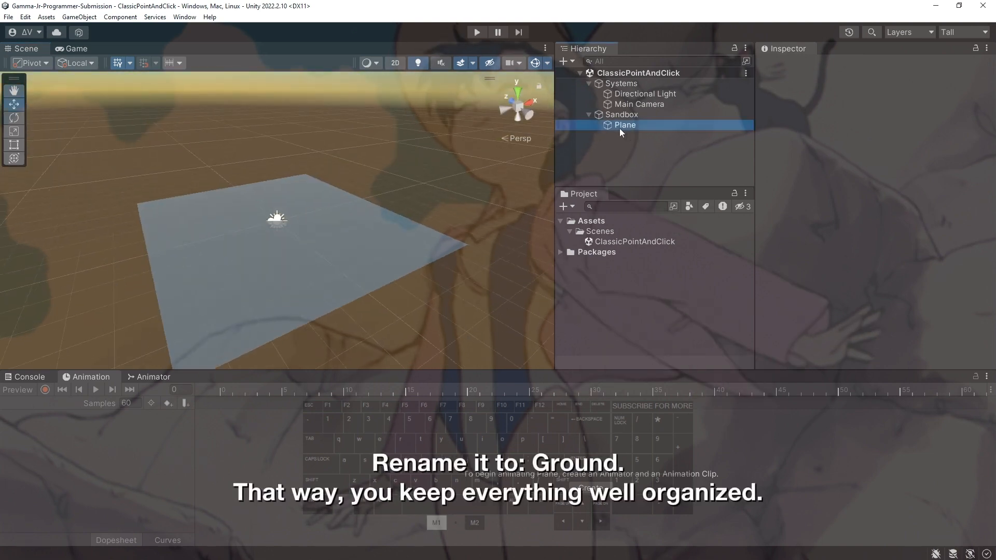
{"action": "right_click", "coordinate": [628, 128]}
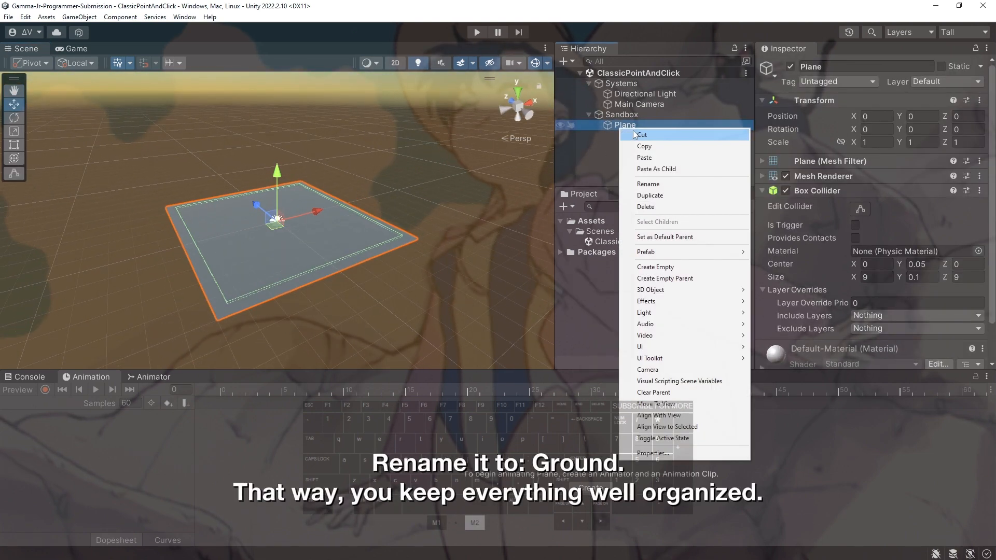
{"action": "left_click", "coordinate": [653, 184]}
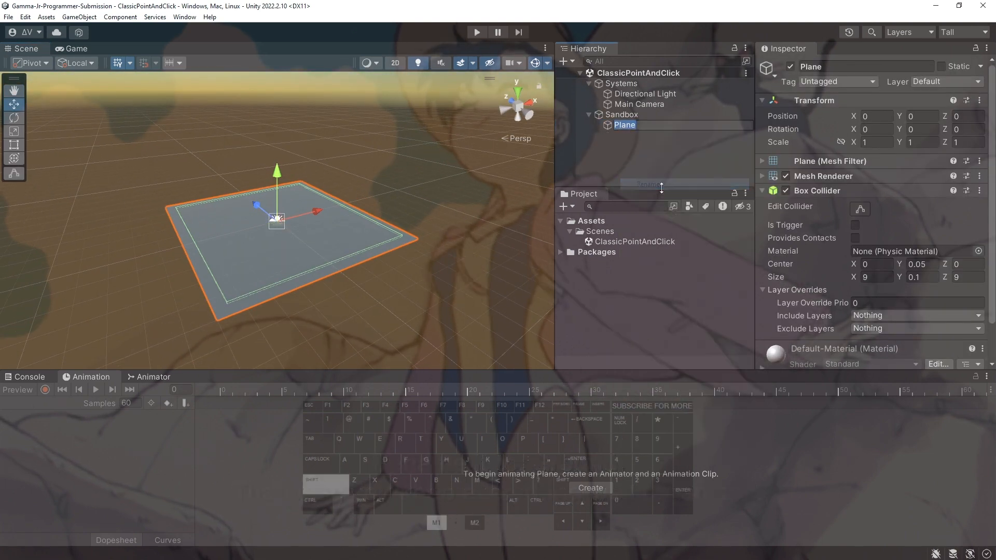
{"action": "type", "text": "Grpi"}
{"action": "key", "text": "BackSpace"}
{"action": "key", "text": "BackSpace"}
{"action": "type", "text": "ound"}
{"action": "key", "text": "Return"}
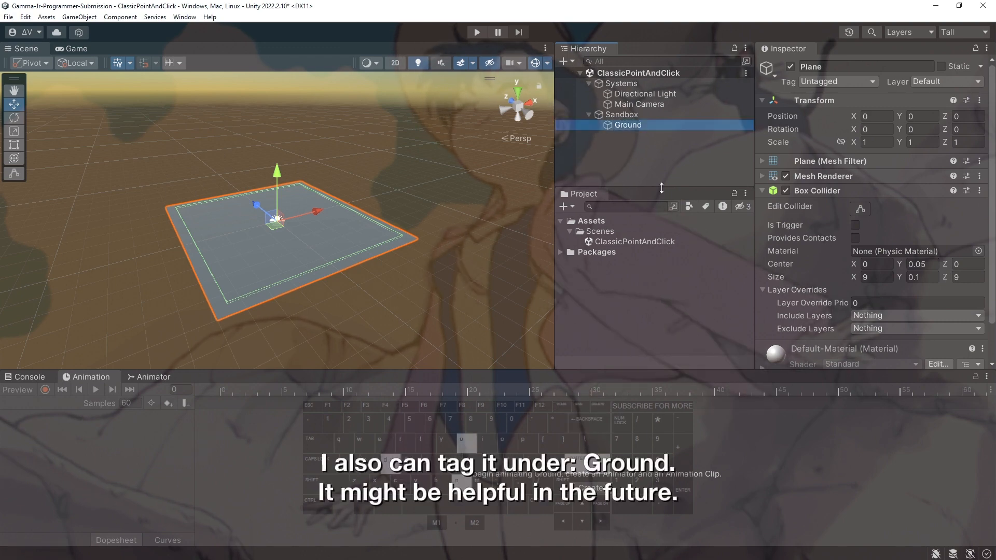
Add a new tag named Ground to the project's tag list.
{"action": "left_click", "coordinate": [808, 82]}
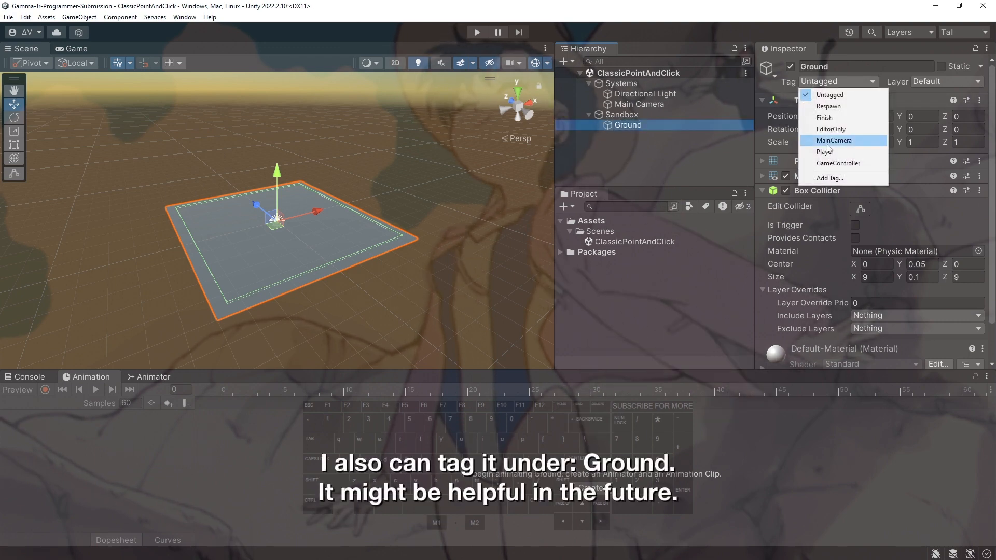
{"action": "left_click", "coordinate": [830, 178]}
{"action": "left_click", "coordinate": [959, 125]}
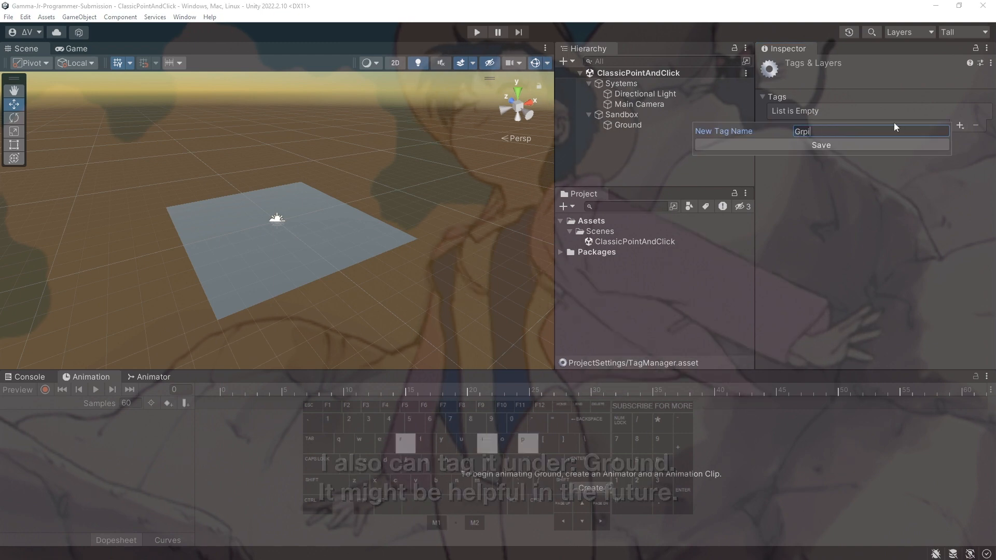
Duplicate the Ground object as Void and place the copy above Ground in the Sandbox hierarchy.
{"action": "left_click", "coordinate": [649, 128]}
{"action": "key", "text": "ctrl+d"}
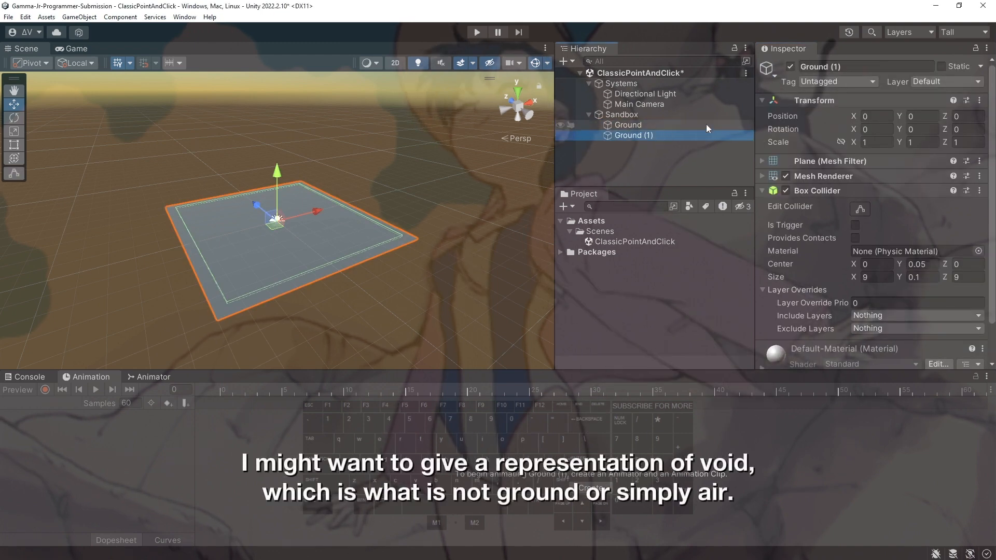
{"action": "left_click", "coordinate": [826, 66]}
{"action": "type", "text": "S"}
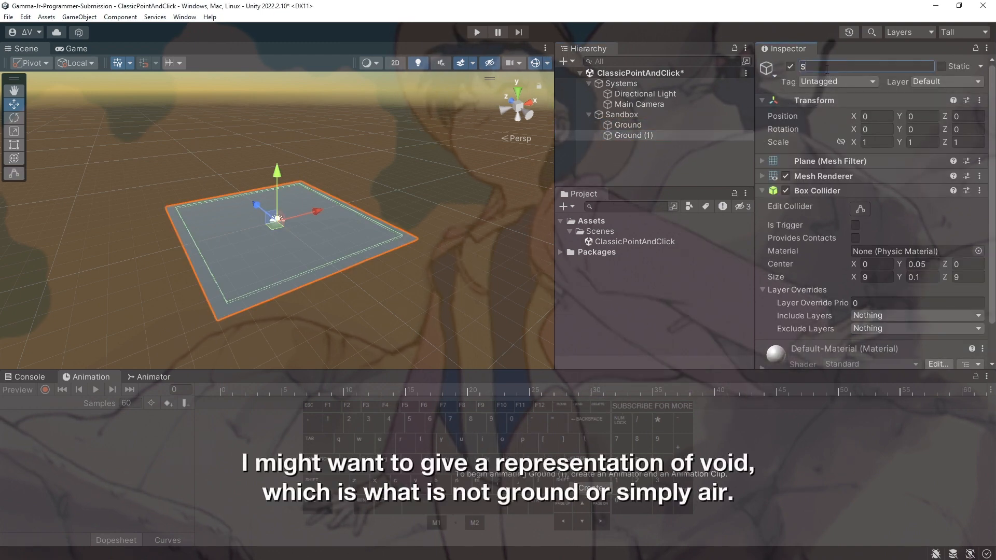
{"action": "type", "text": "Void"}
{"action": "key", "text": "Return"}
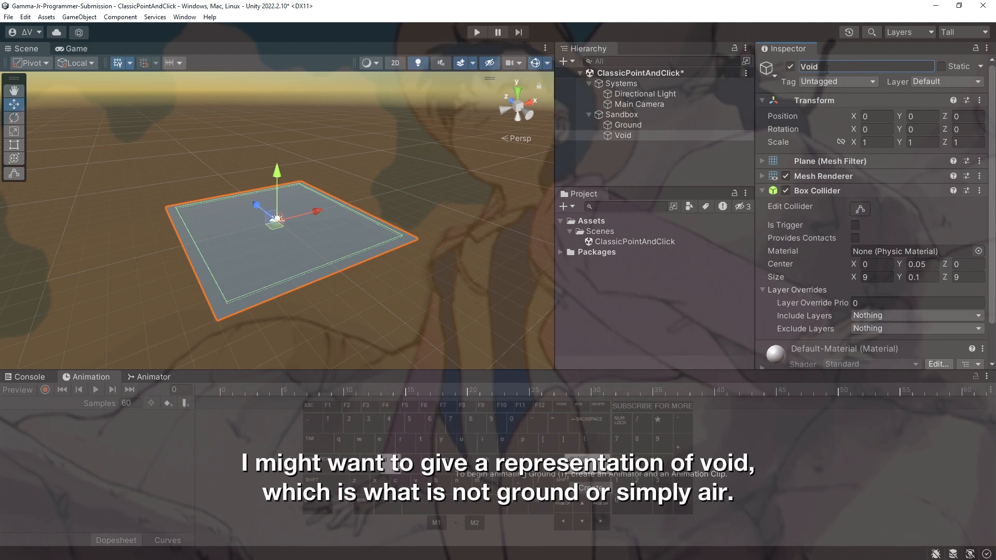
{"action": "left_click_drag", "start_coordinate": [692, 133], "coordinate": [683, 122]}
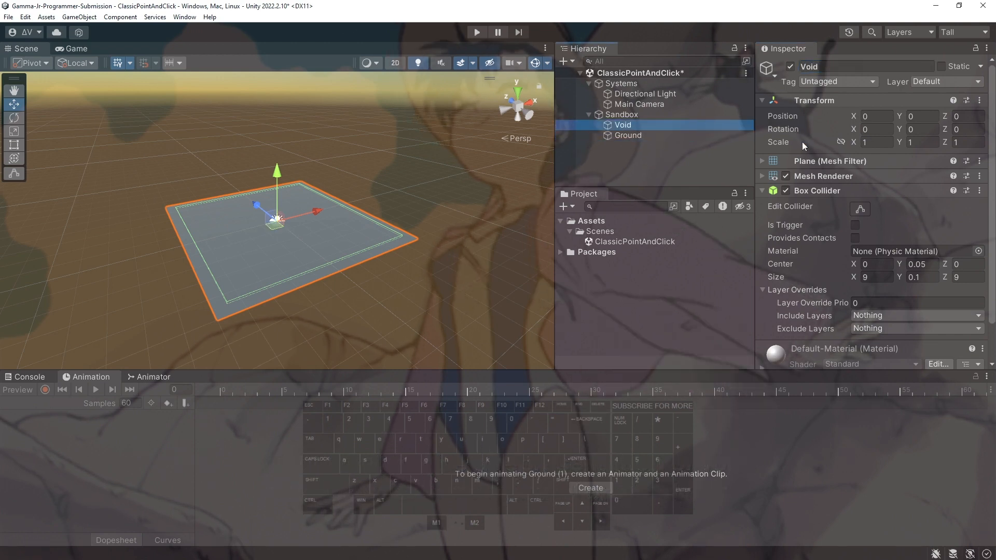
Remove the Mesh Renderer and the Plane Mesh Filter components from the Void object.
{"action": "right_click", "coordinate": [824, 175]}
{"action": "left_click", "coordinate": [859, 221]}
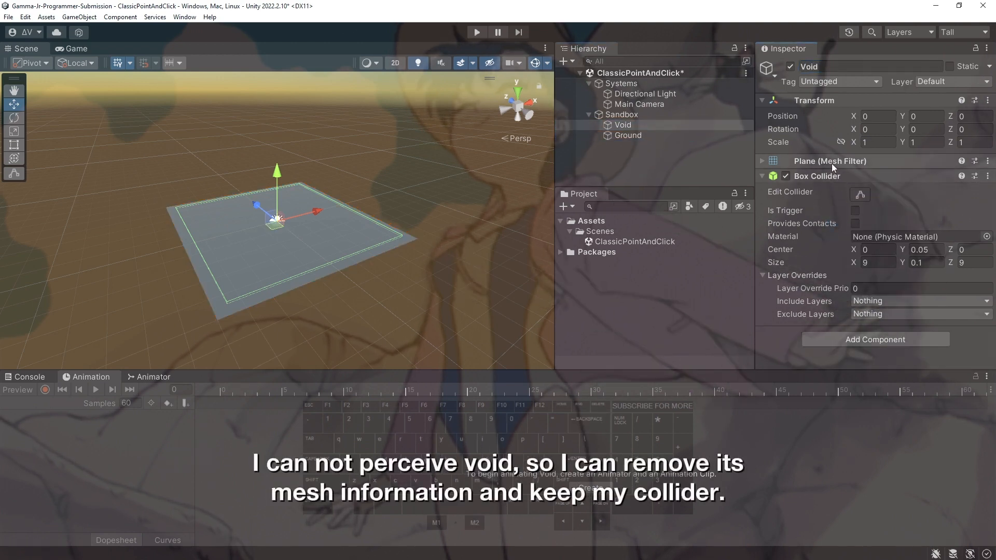
{"action": "right_click", "coordinate": [832, 163]}
{"action": "left_click", "coordinate": [864, 208]}
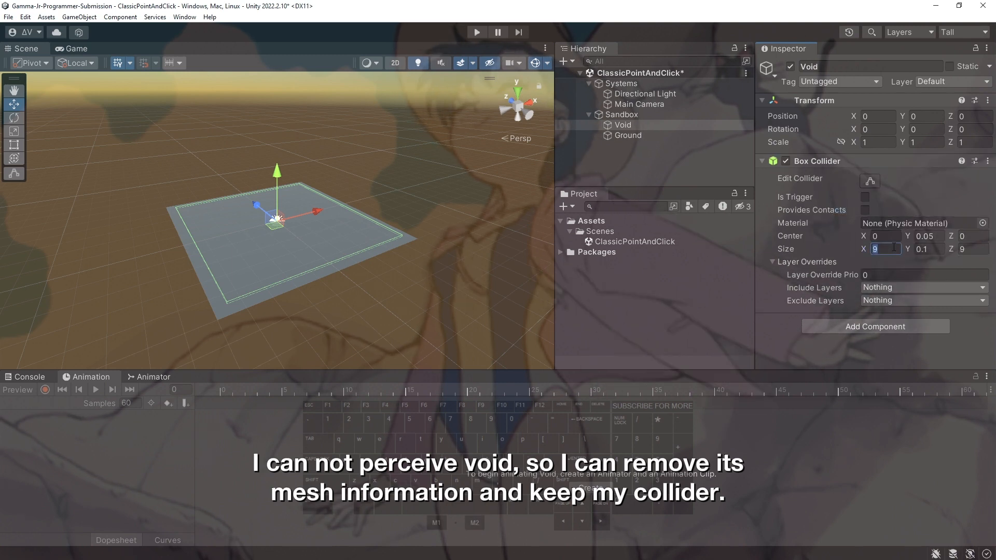
Set the X and Z sizes of Void's Box Collider to 25 and its Y center to -0.05.
{"action": "type", "text": "2525"}
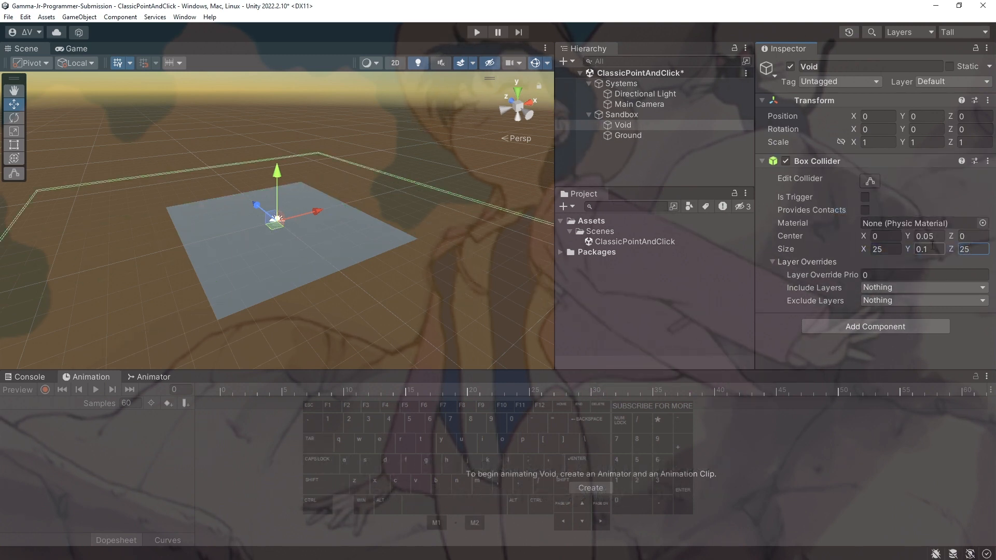
{"action": "type", "text": "-"}
Set the X and Z sizes of Void's Box Collider to 9 and compare it with Ground's collider from the side.
{"action": "key", "text": "Tab"}
{"action": "key", "text": "Tab"}
{"action": "type", "text": "9"}
{"action": "key", "text": "Tab"}
{"action": "key", "text": "Tab"}
{"action": "type", "text": "9"}
{"action": "left_click", "coordinate": [636, 135], "text": "ctrl"}
{"action": "left_click_drag", "start_coordinate": [306, 296], "coordinate": [359, 266], "text": "alt"}
{"action": "left_click", "coordinate": [642, 135]}
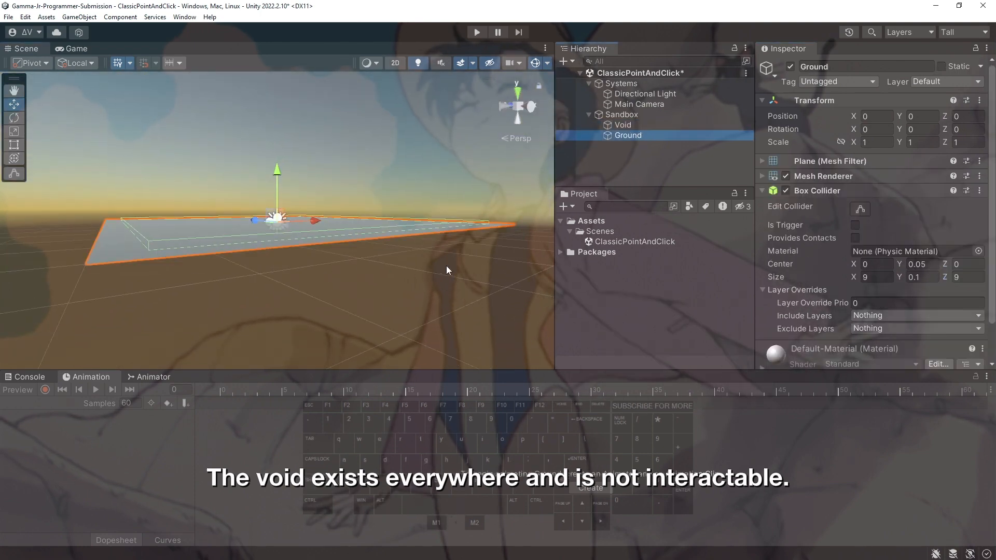
Set the Y size of the Box Collider to 0.01 on both Void and Ground.
{"action": "left_click", "coordinate": [630, 126]}
{"action": "left_click", "coordinate": [923, 248]}
{"action": "type", "text": "0.01"}
{"action": "left_click", "coordinate": [643, 135]}
{"action": "left_click", "coordinate": [924, 276]}
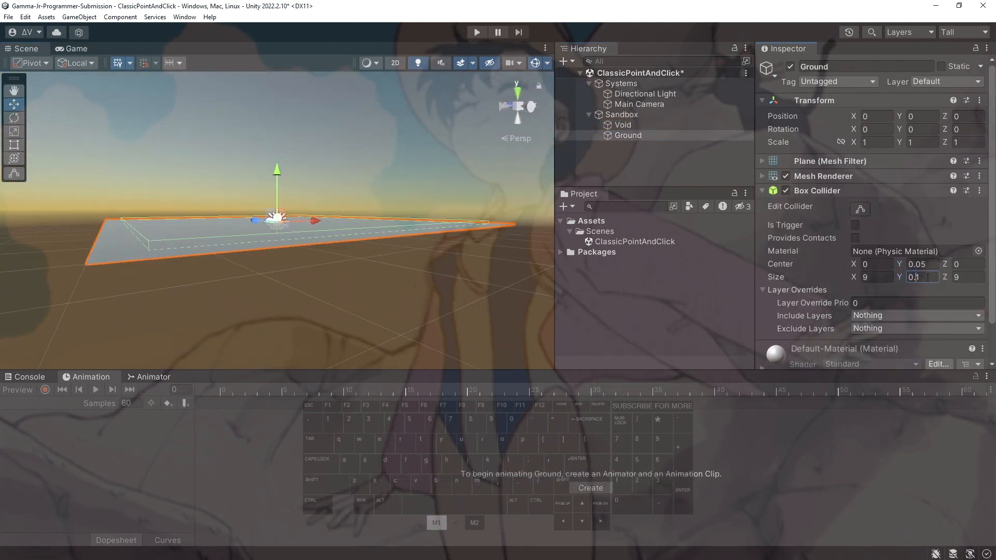
{"action": "type", "text": "0.01"}
Set the X and Z sizes of Void's Box Collider to 25 and save the scene.
{"action": "left_click", "coordinate": [643, 125]}
{"action": "key", "text": "ctrl+s"}
{"action": "left_click", "coordinate": [876, 247]}
{"action": "type", "text": "25"}
{"action": "left_click", "coordinate": [972, 247]}
{"action": "type", "text": "2"}
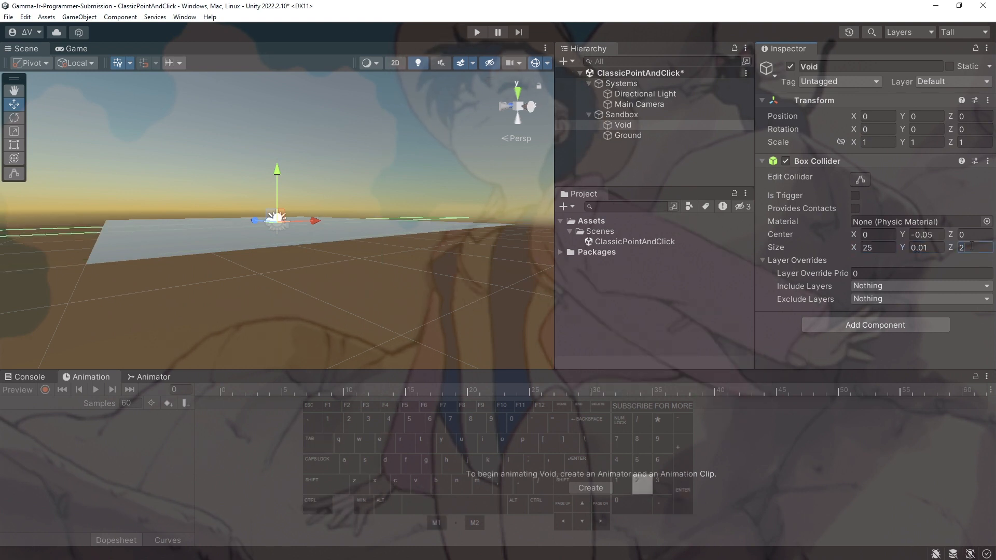
{"action": "type", "text": "5"}
{"action": "key", "text": "Return"}
{"action": "key", "text": "ctrl+s"}
Set the Main Camera's rotation to 45 on X and 35 on Y while previewing the game view.
{"action": "left_click_drag", "start_coordinate": [469, 232], "coordinate": [462, 289], "text": "alt"}
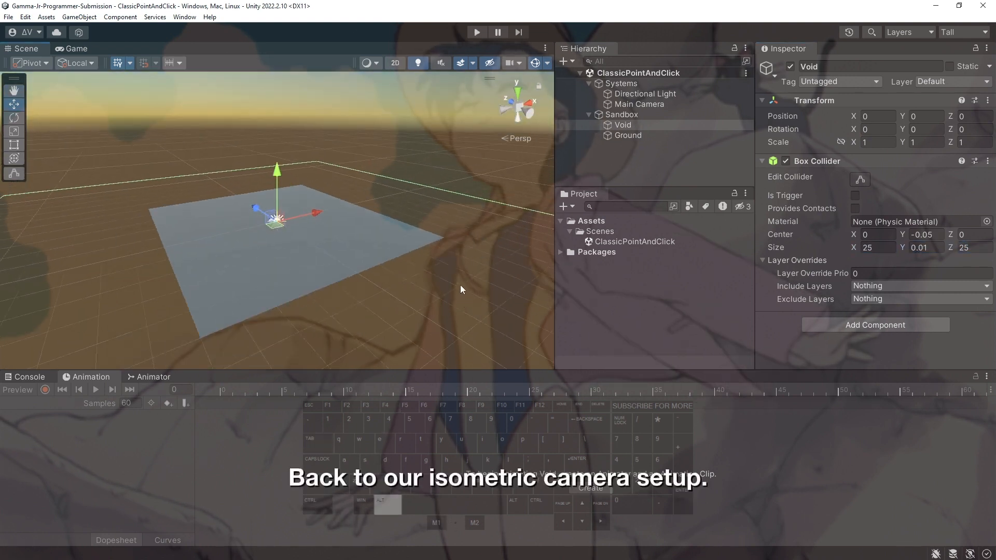
{"action": "scroll", "coordinate": [460, 287], "scroll_direction": "down", "scroll_amount": 5}
{"action": "left_click", "coordinate": [76, 49]}
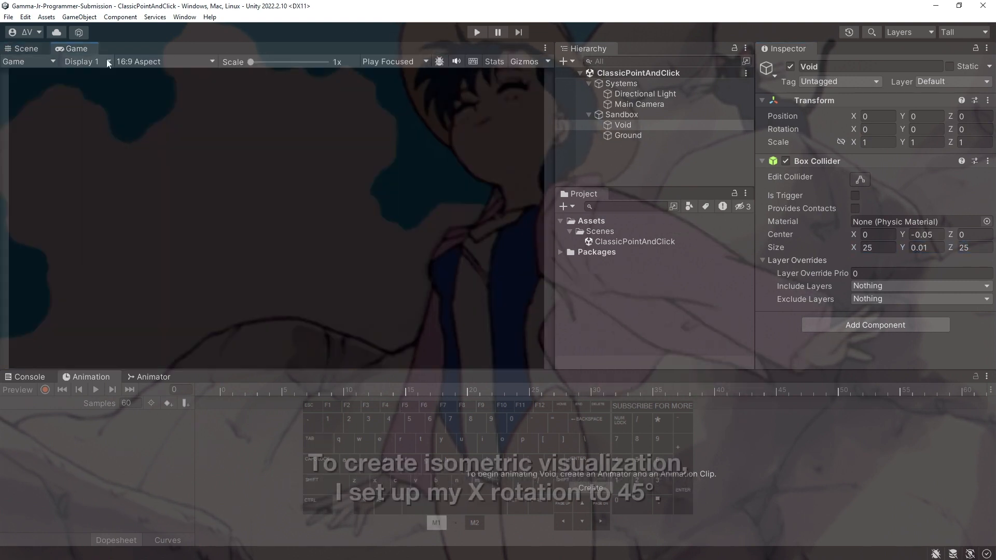
{"action": "left_click", "coordinate": [643, 105]}
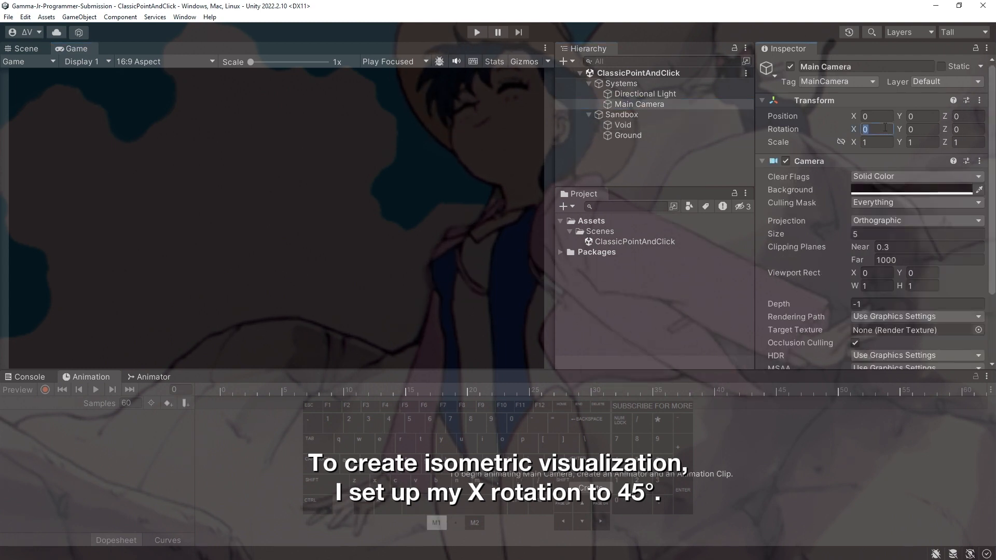
{"action": "type", "text": "45"}
{"action": "key", "text": "Tab"}
{"action": "type", "text": "3"}
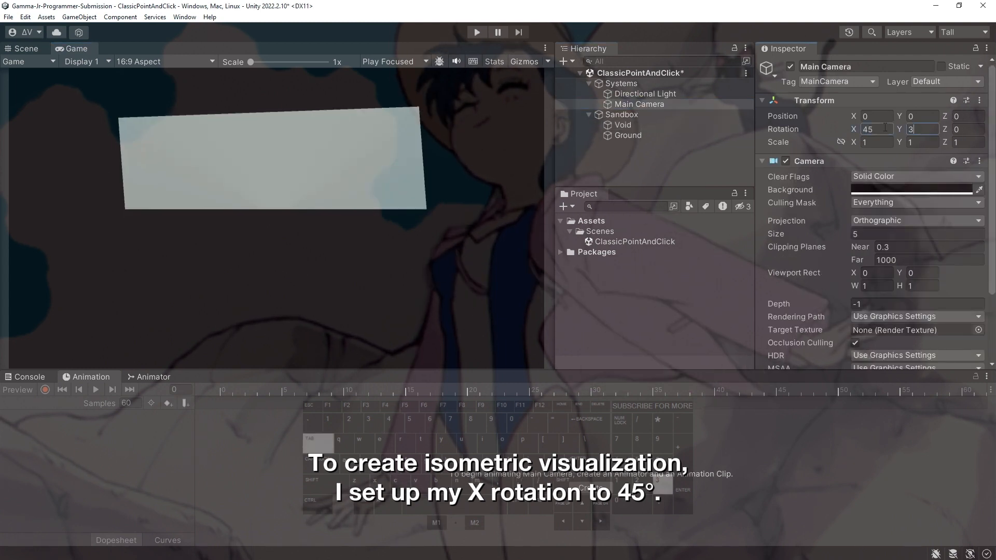
{"action": "type", "text": "5"}
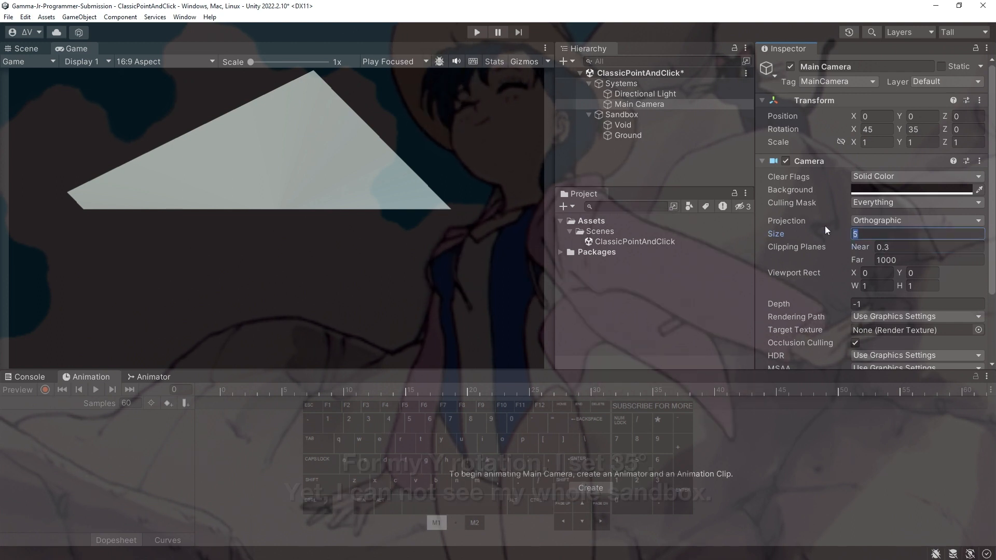
Set the Main Camera's near clipping plane to -100.
{"action": "left_click", "coordinate": [896, 246]}
{"action": "type", "text": "-10"}
{"action": "key", "text": "Return"}
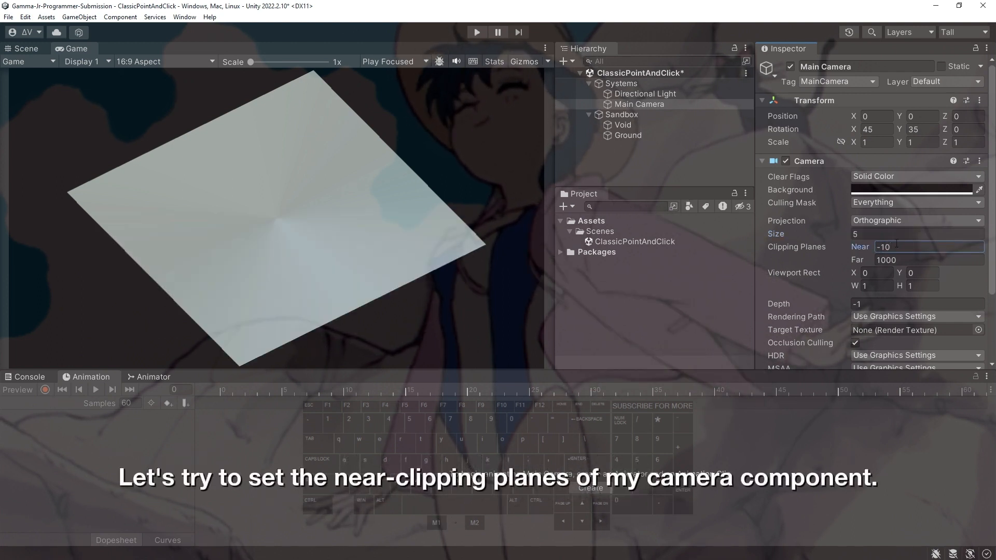
{"action": "left_click", "coordinate": [896, 246]}
{"action": "type", "text": "-100"}
{"action": "key", "text": "Return"}
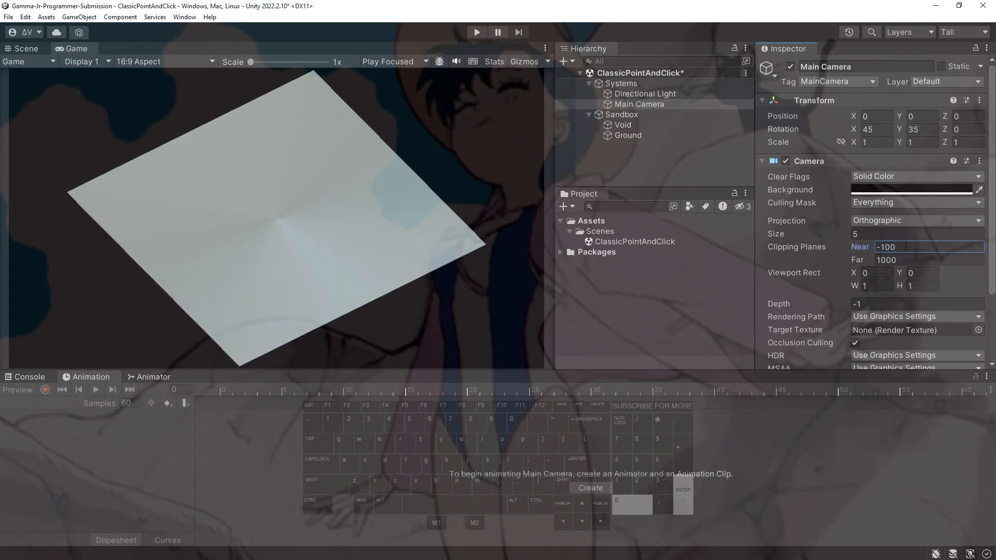
Set the Main Camera's orthographic size to 7.5 and save the scene.
{"action": "left_click", "coordinate": [885, 235]}
{"action": "type", "text": "7."}
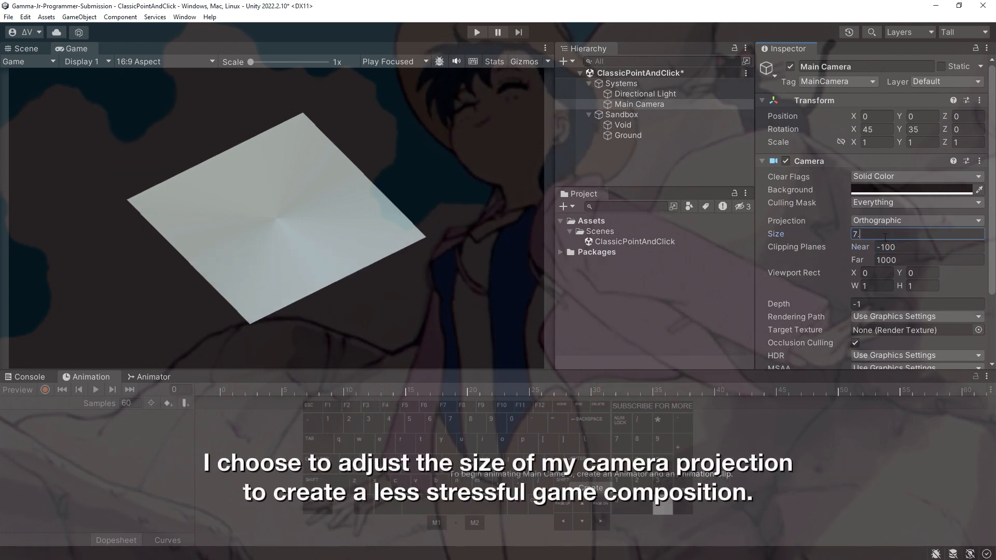
{"action": "type", "text": "5"}
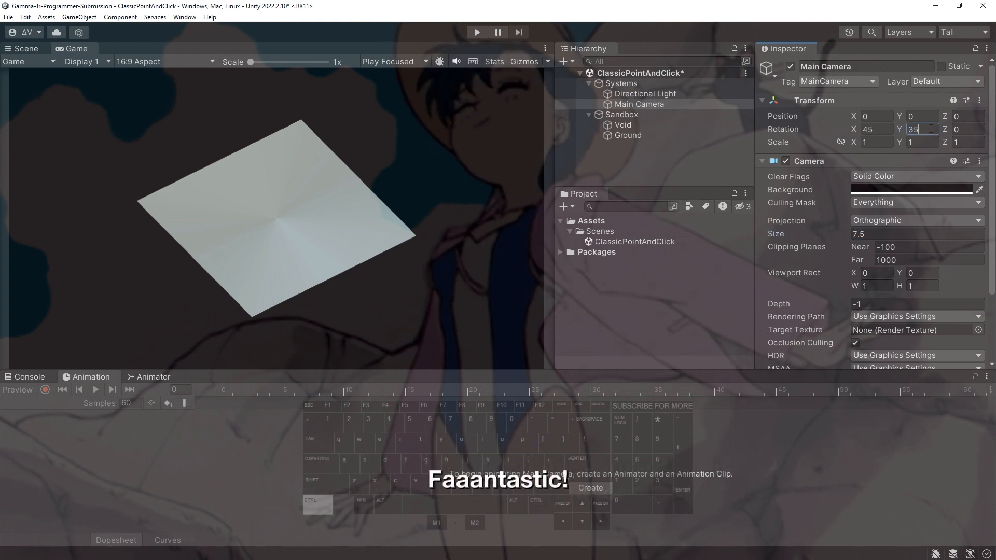
{"action": "key", "text": "ctrl+s"}
Collapse the Systems group and create an empty object named PlayerAnchor under Sandbox.
{"action": "left_click", "coordinate": [588, 83]}
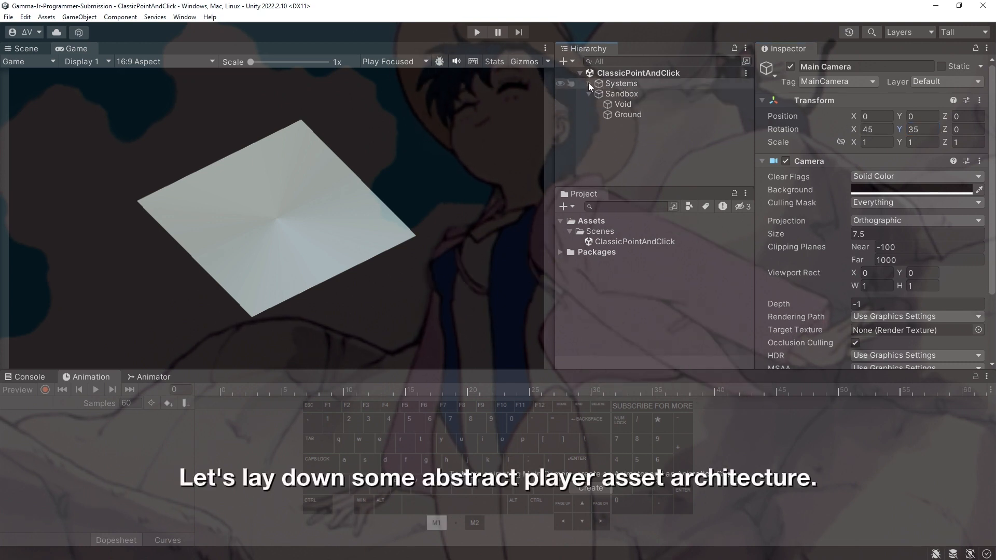
{"action": "left_click", "coordinate": [605, 94]}
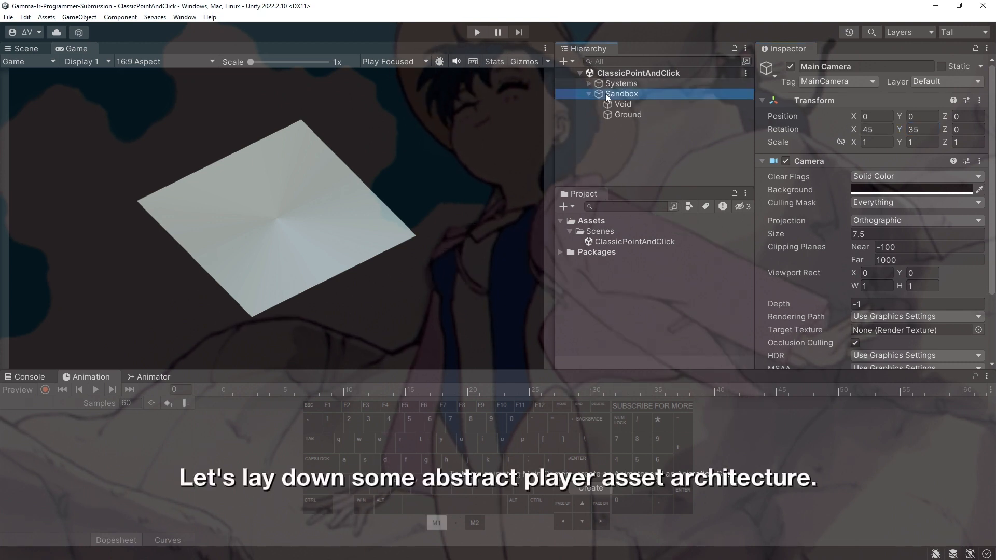
{"action": "right_click", "coordinate": [605, 94]}
{"action": "left_click", "coordinate": [662, 228]}
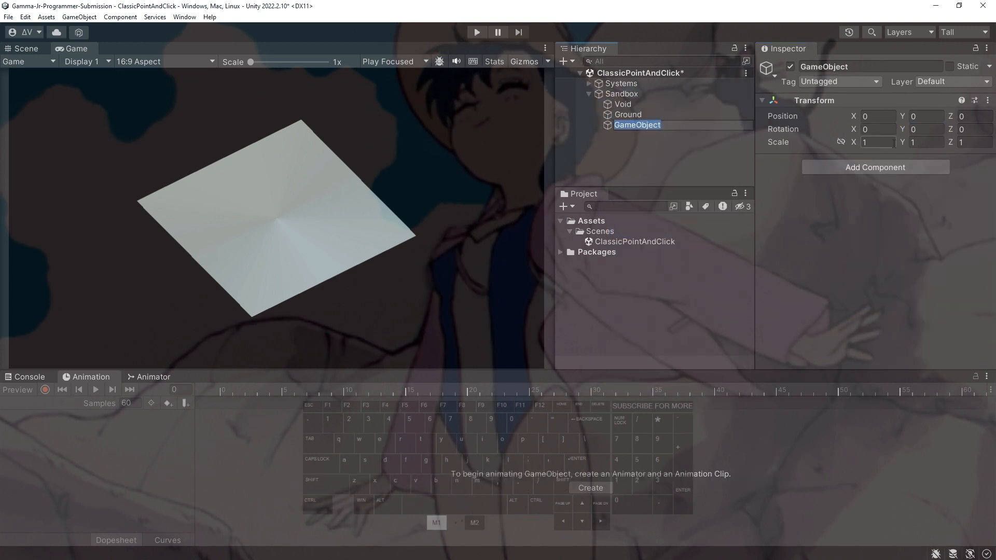
{"action": "type", "text": "PlayerA"}
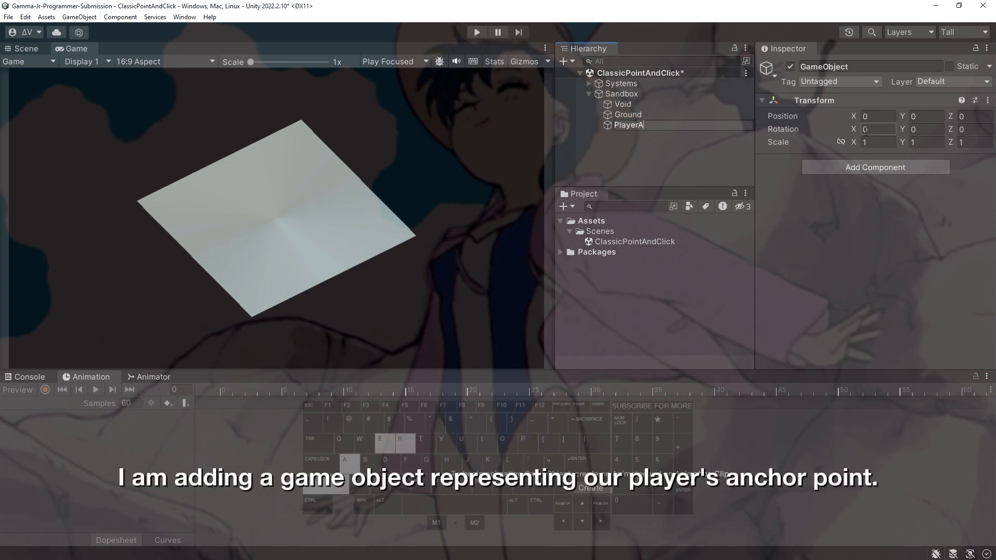
{"action": "type", "text": "nm"}
{"action": "type", "text": "hor"}
{"action": "key", "text": "Return"}
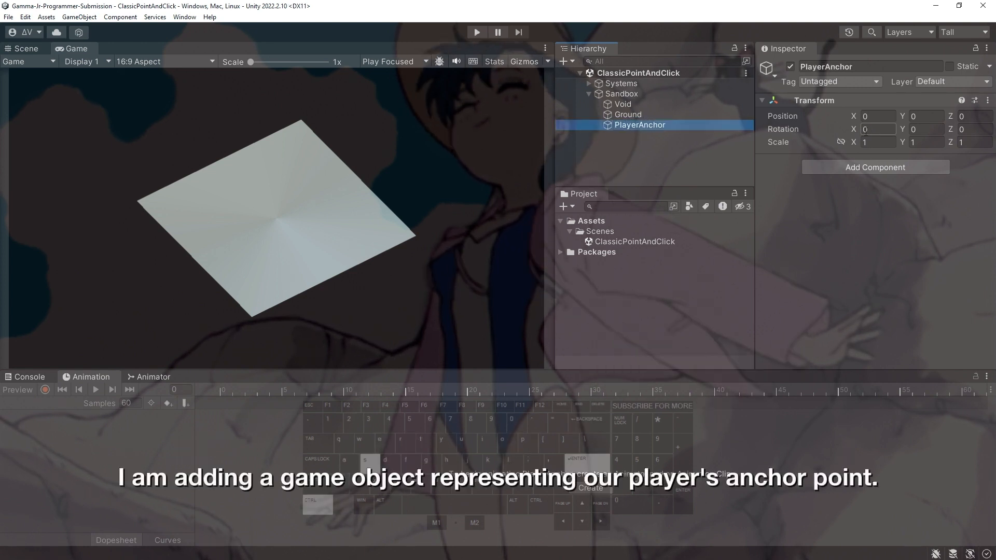
Create an empty child object named Player under PlayerAnchor.
{"action": "right_click", "coordinate": [666, 127]}
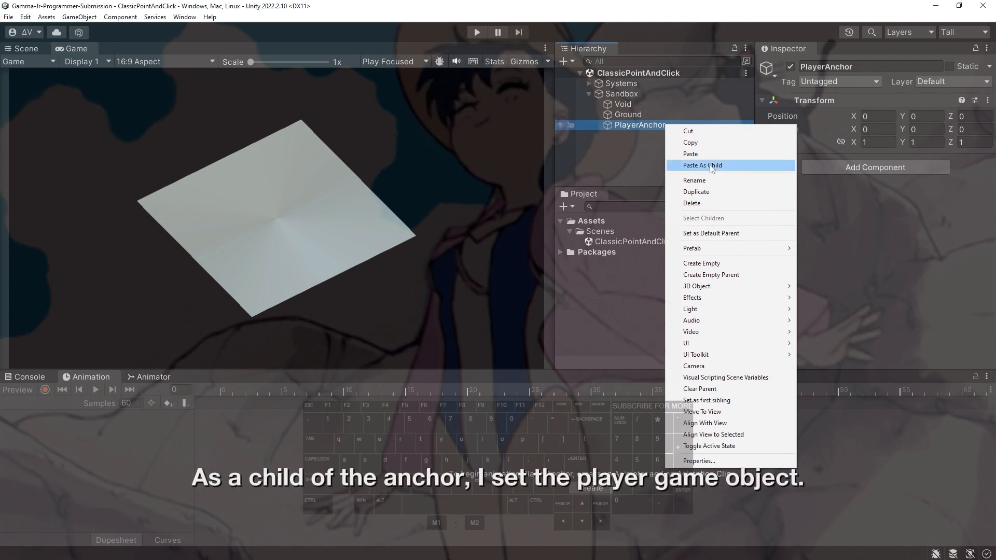
{"action": "left_click", "coordinate": [723, 263]}
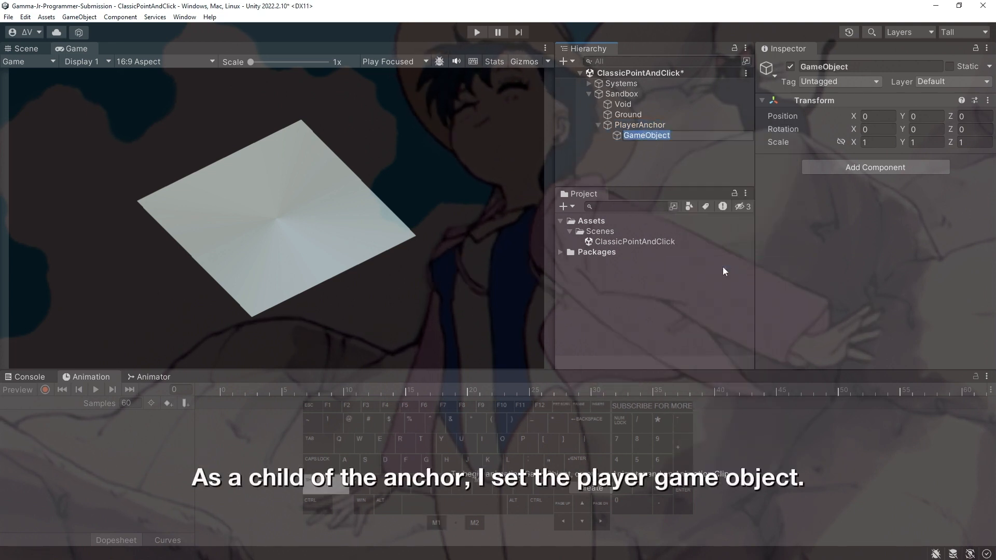
{"action": "type", "text": "Player"}
{"action": "key", "text": "Return"}
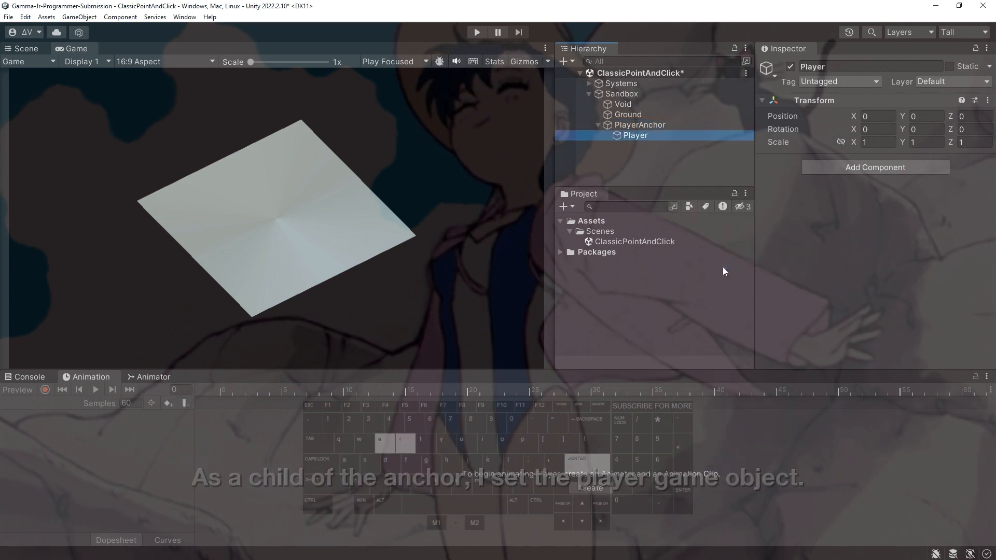
Add a Rigidbody component to the Player object and collapse its settings.
{"action": "right_click", "coordinate": [632, 136]}
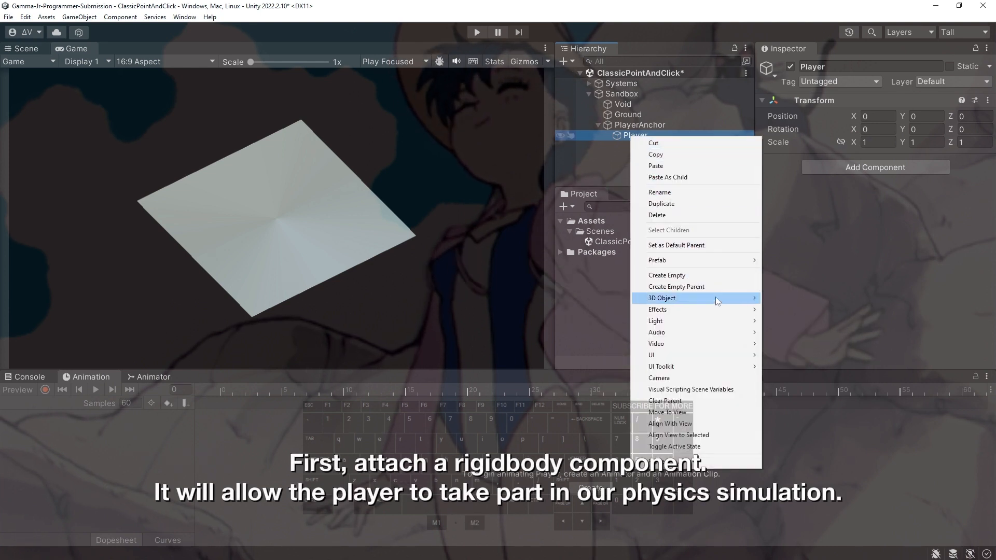
{"action": "mouse_move", "coordinate": [715, 297]}
{"action": "left_click", "coordinate": [843, 167]}
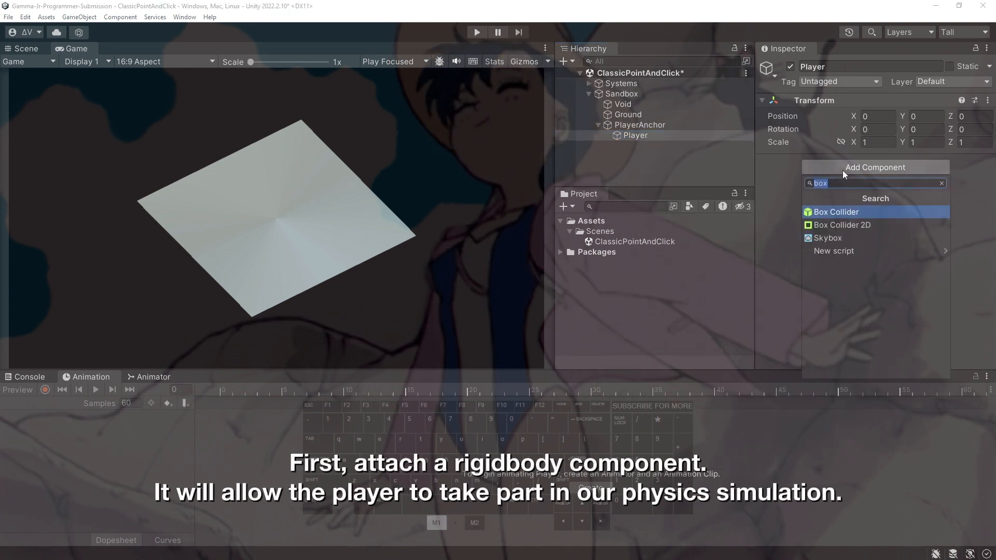
{"action": "type", "text": "rigidbody"}
{"action": "key", "text": "Return"}
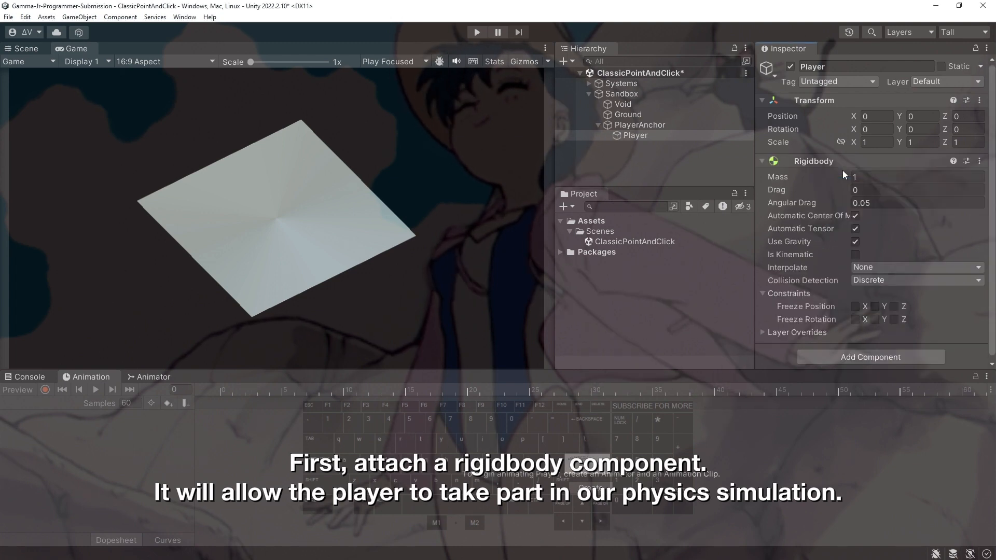
{"action": "left_click", "coordinate": [761, 161]}
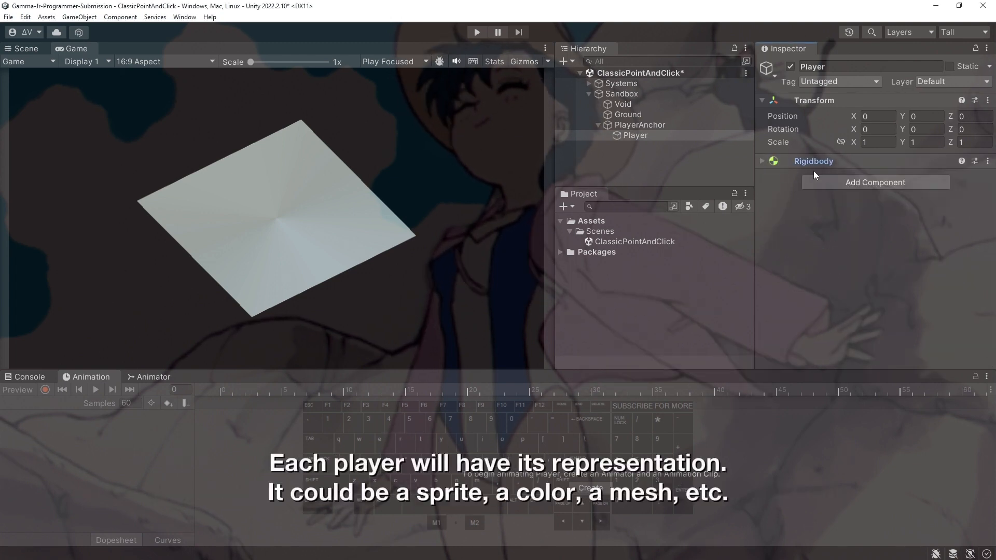
Create a 3D sphere named PlayerModel as a child of the Player object.
{"action": "right_click", "coordinate": [639, 135]}
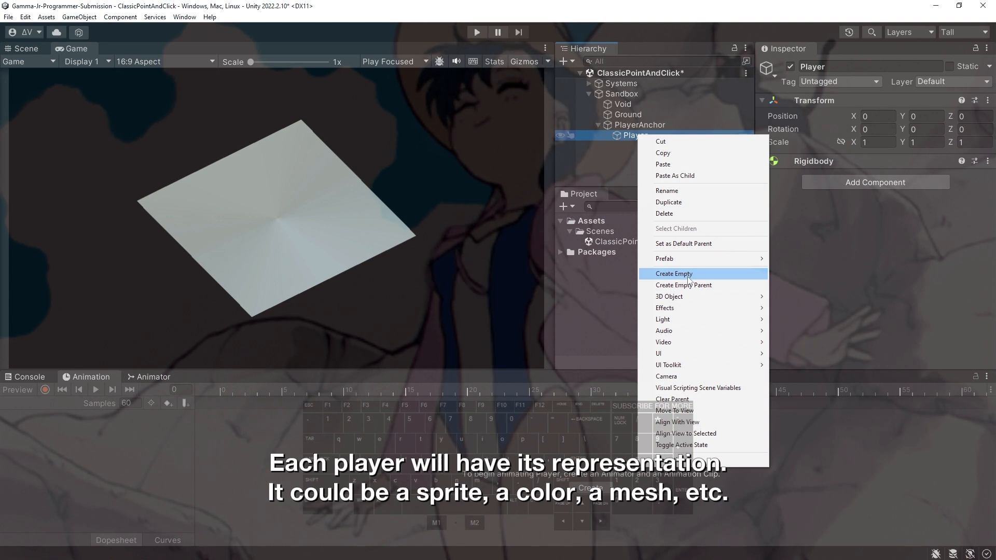
{"action": "mouse_move", "coordinate": [690, 297]}
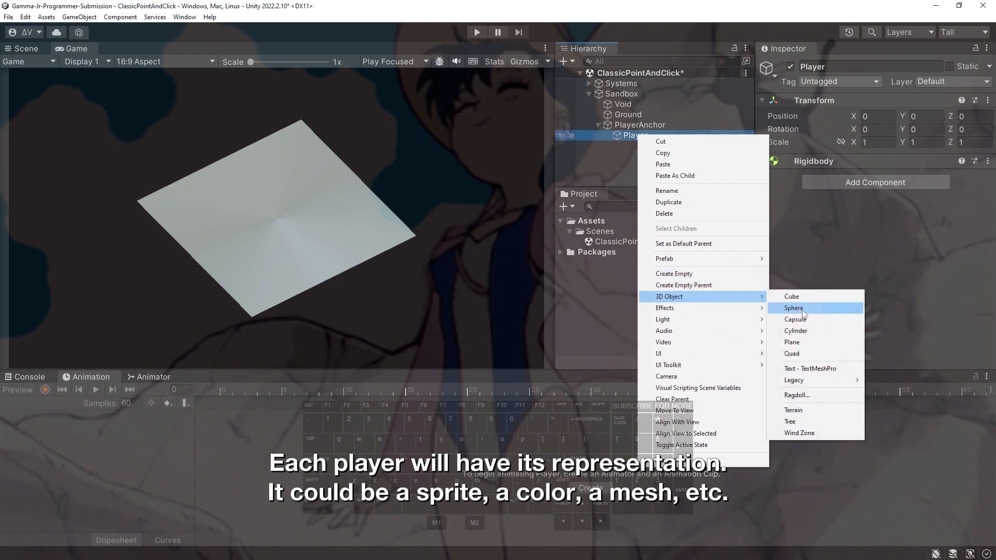
{"action": "left_click", "coordinate": [794, 308]}
{"action": "type", "text": "Pl"}
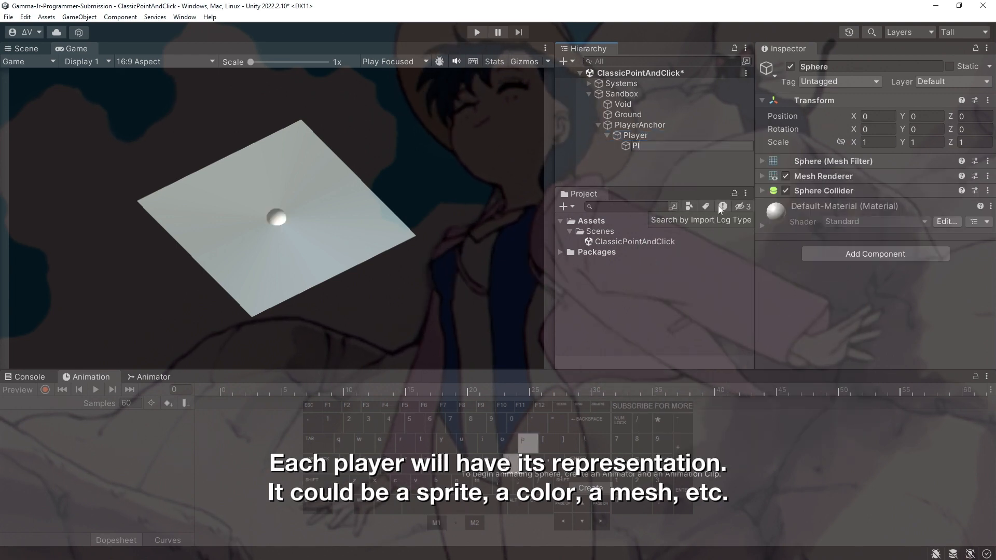
{"action": "type", "text": "ayerModel"}
{"action": "key", "text": "Return"}
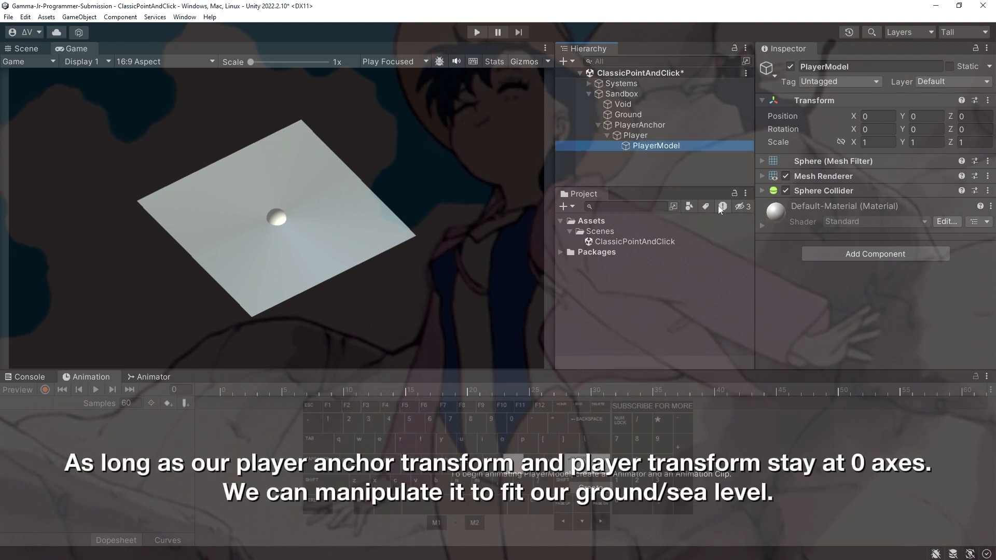
Set PlayerModel's Y position to 0.5 and save the scene.
{"action": "left_click", "coordinate": [924, 117]}
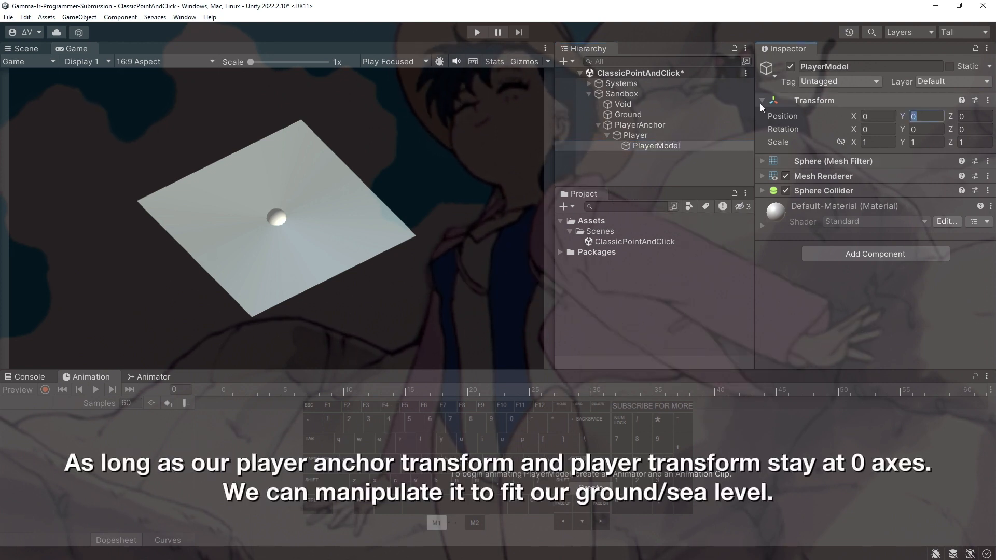
{"action": "type", "text": ".5"}
{"action": "key", "text": "ctrl+s"}
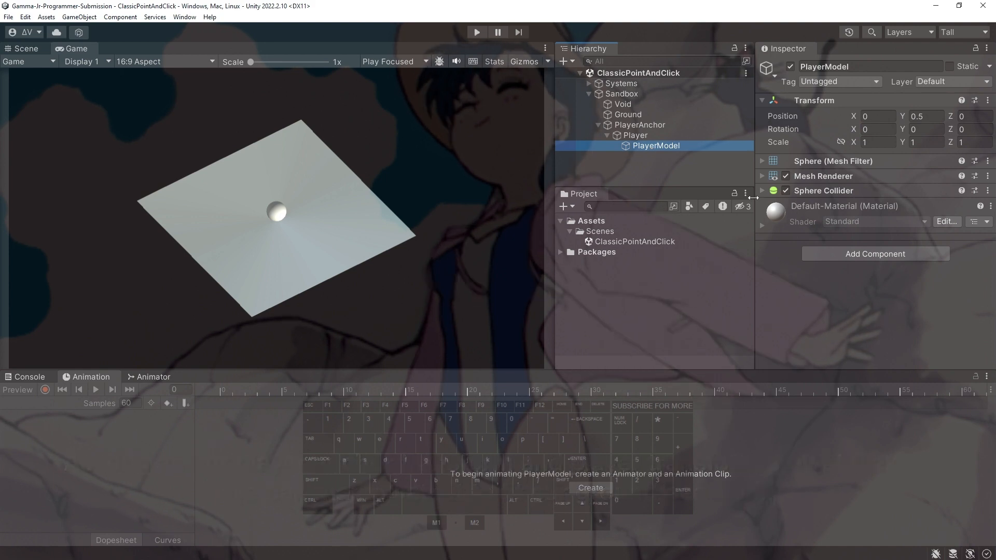
Freeze the Player Rigidbody's X and Y rotation and its Y position, and save the scene.
{"action": "left_click", "coordinate": [636, 135]}
{"action": "left_click", "coordinate": [761, 162]}
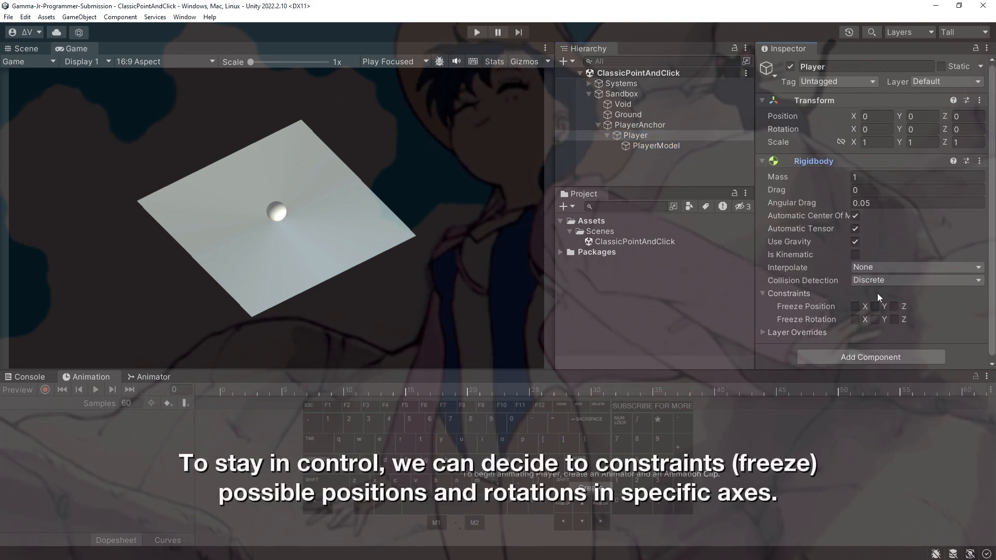
{"action": "left_click", "coordinate": [875, 319]}
{"action": "left_click", "coordinate": [854, 320]}
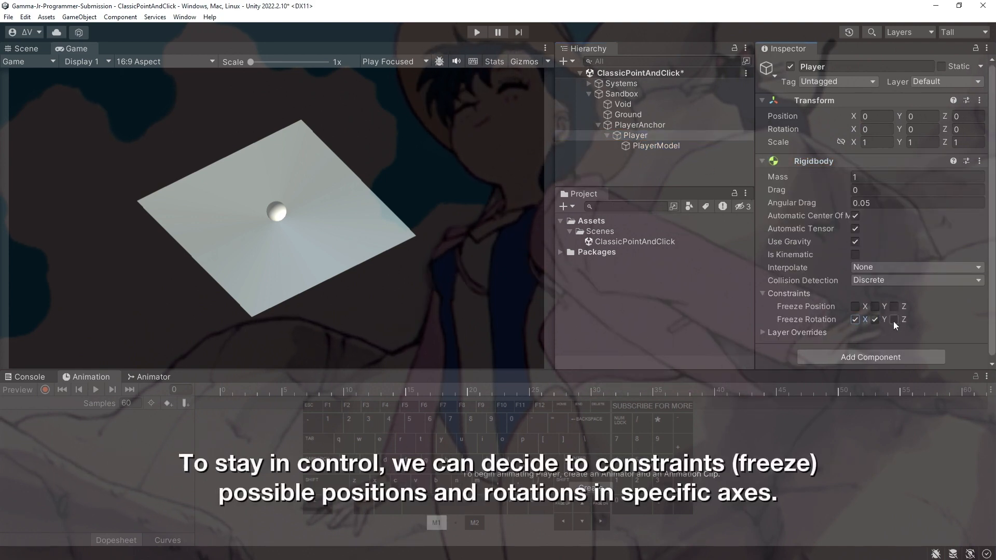
{"action": "left_click", "coordinate": [881, 306]}
{"action": "left_click", "coordinate": [637, 149]}
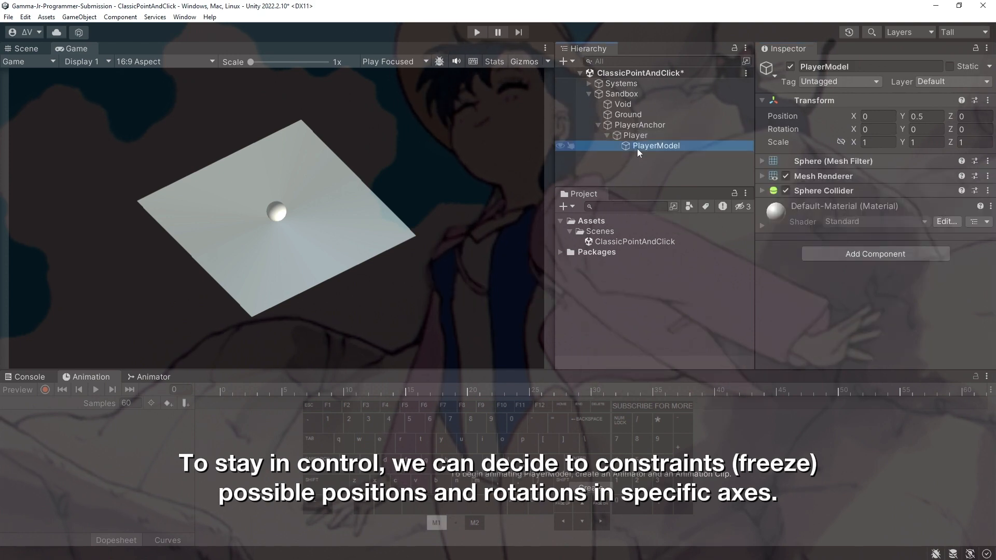
{"action": "key", "text": "ctrl+s"}
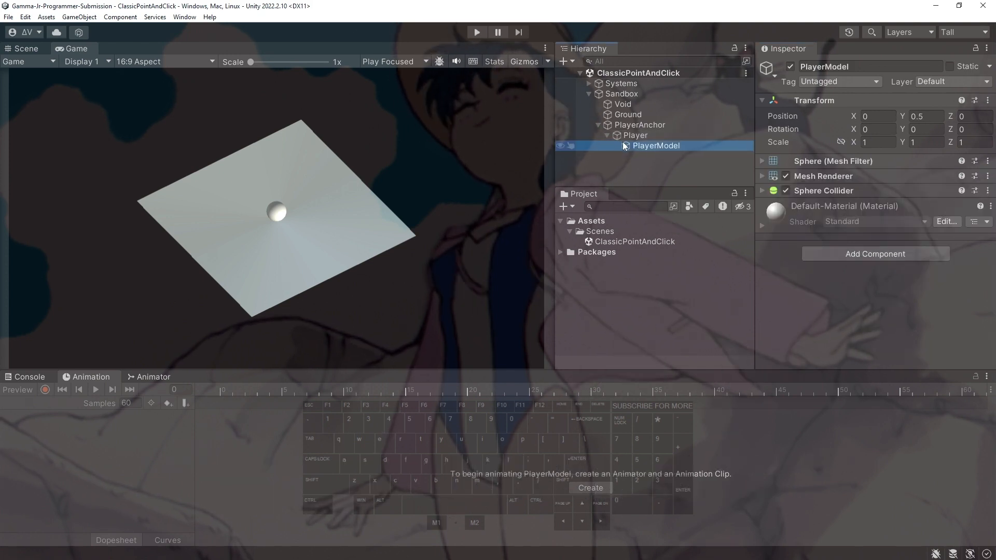
Duplicate PlayerModel, nest the copy under the original and rename it PlayerOrb.
{"action": "key", "text": "ctrl+d"}
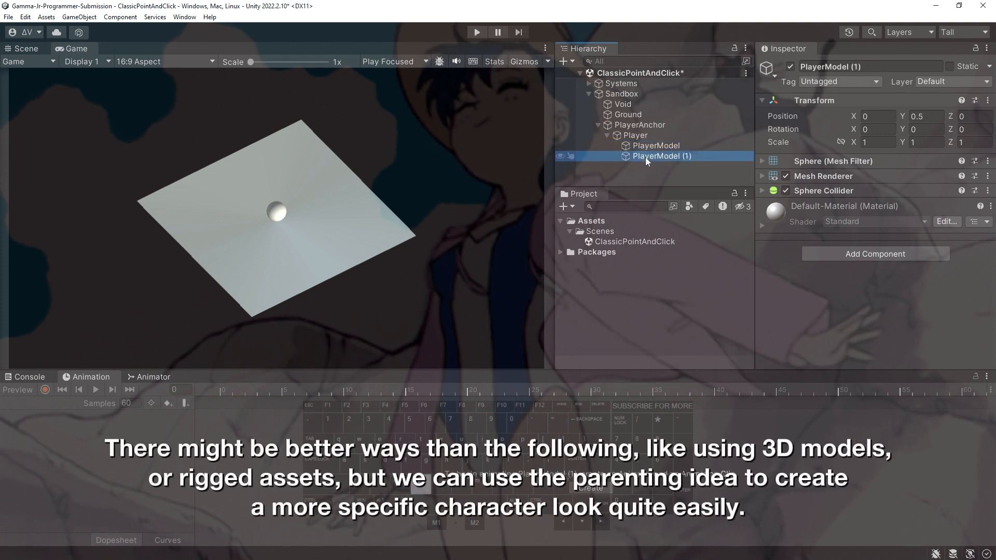
{"action": "left_click_drag", "start_coordinate": [645, 157], "coordinate": [646, 147]}
{"action": "left_click", "coordinate": [867, 66]}
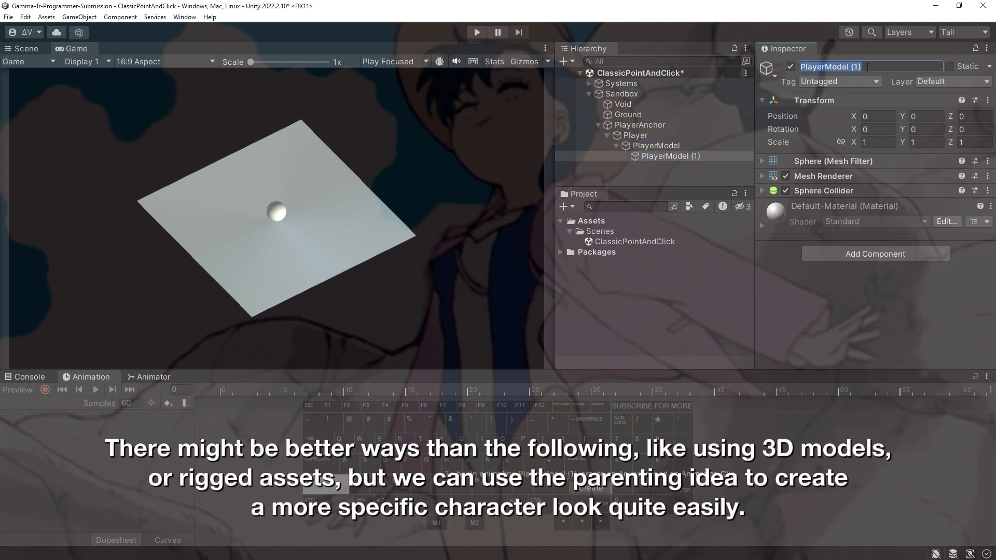
{"action": "type", "text": "PlayerOrb"}
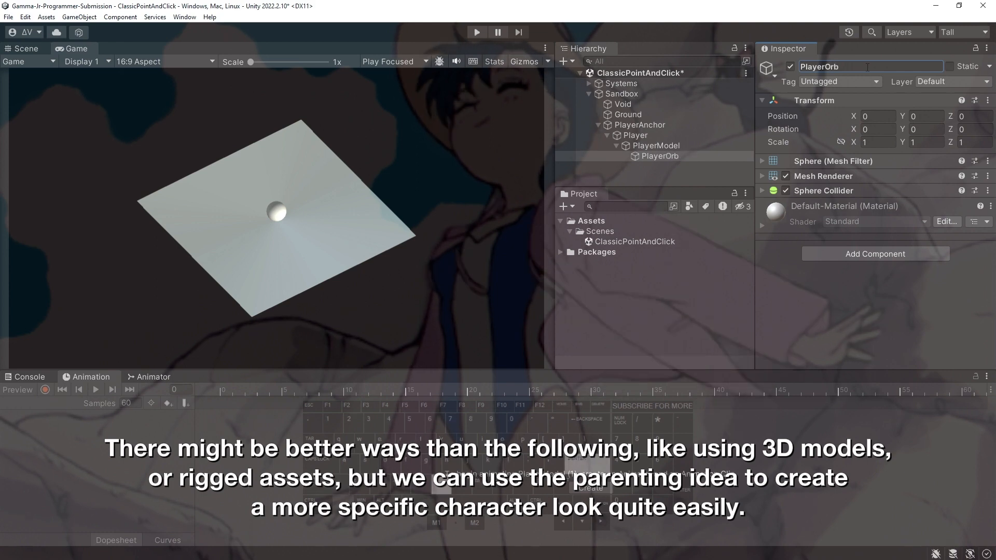
Remove the Sphere Collider from PlayerOrb and scale the object uniformly to 0.25.
{"action": "right_click", "coordinate": [827, 190]}
{"action": "left_click", "coordinate": [876, 235]}
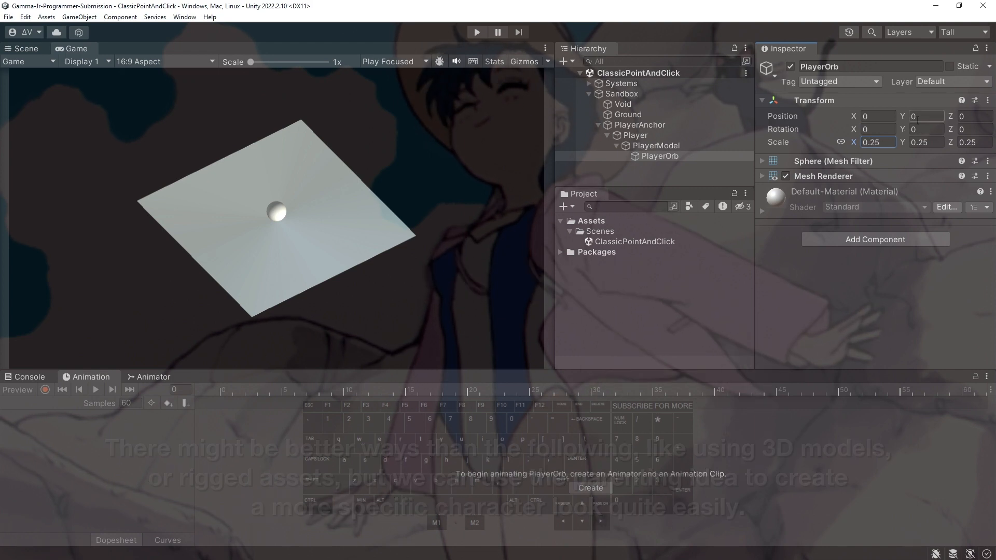
Set PlayerOrb's Y position to 0.5 and save the scene.
{"action": "left_click_drag", "start_coordinate": [913, 116], "coordinate": [924, 114]}
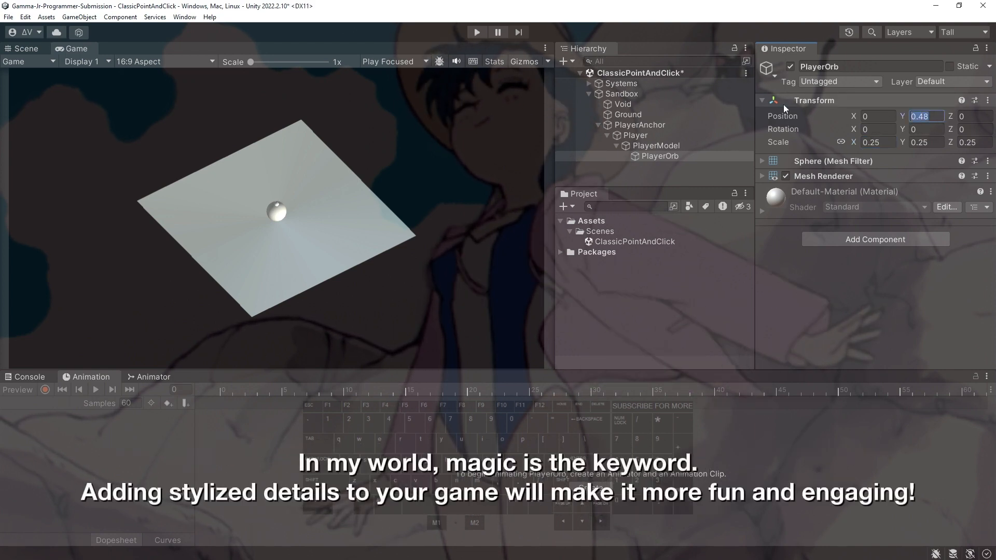
{"action": "type", "text": ".25"}
{"action": "key", "text": "BackSpace"}
{"action": "key", "text": "BackSpace"}
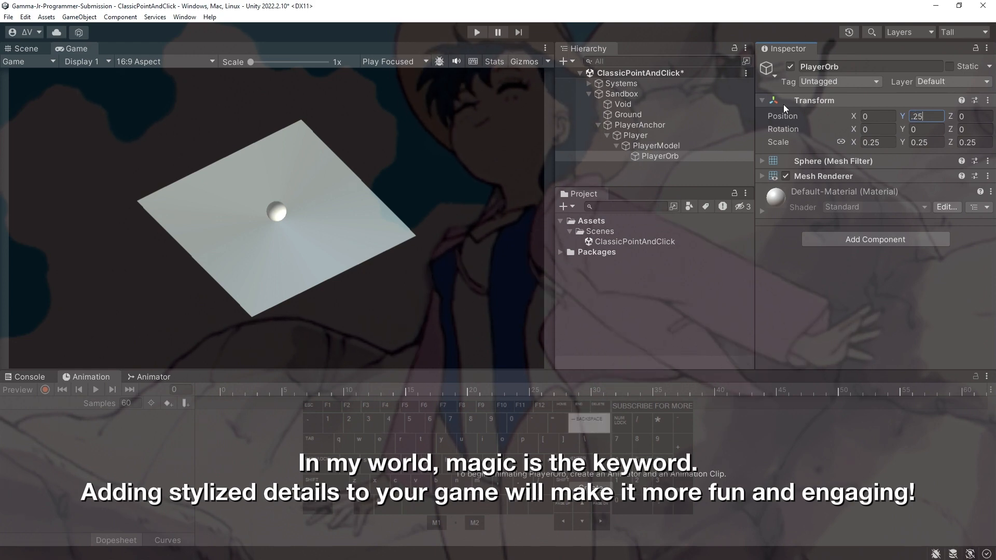
{"action": "type", "text": "5"}
{"action": "key", "text": "Return"}
{"action": "key", "text": "ctrl+s"}
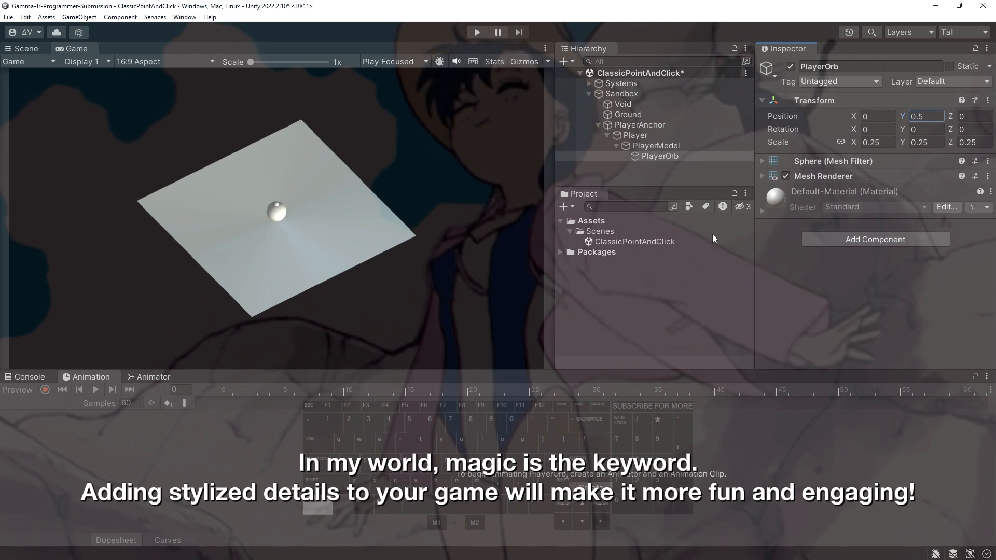
{"action": "left_click", "coordinate": [570, 231]}
{"action": "right_click", "coordinate": [578, 229]}
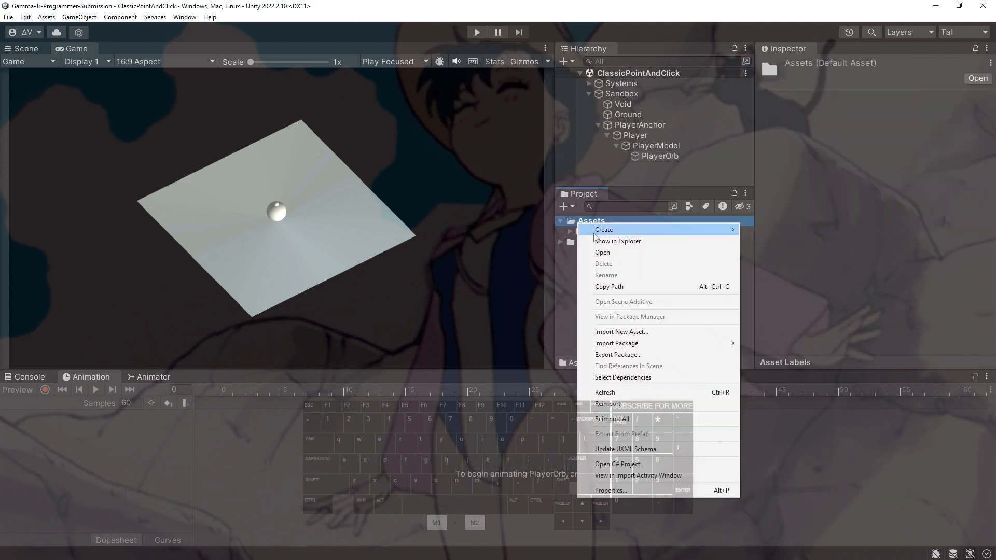
{"action": "mouse_move", "coordinate": [674, 229]}
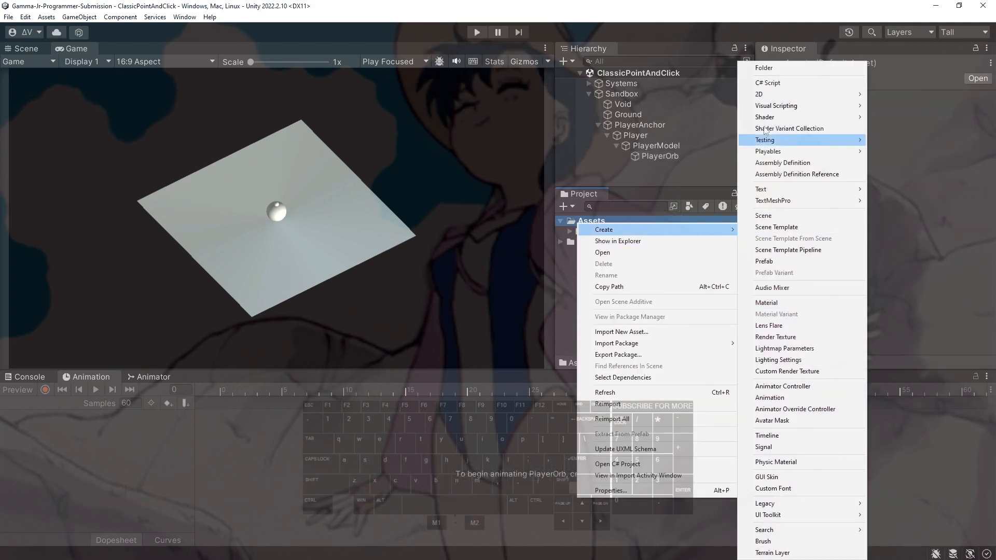
{"action": "left_click", "coordinate": [766, 72]}
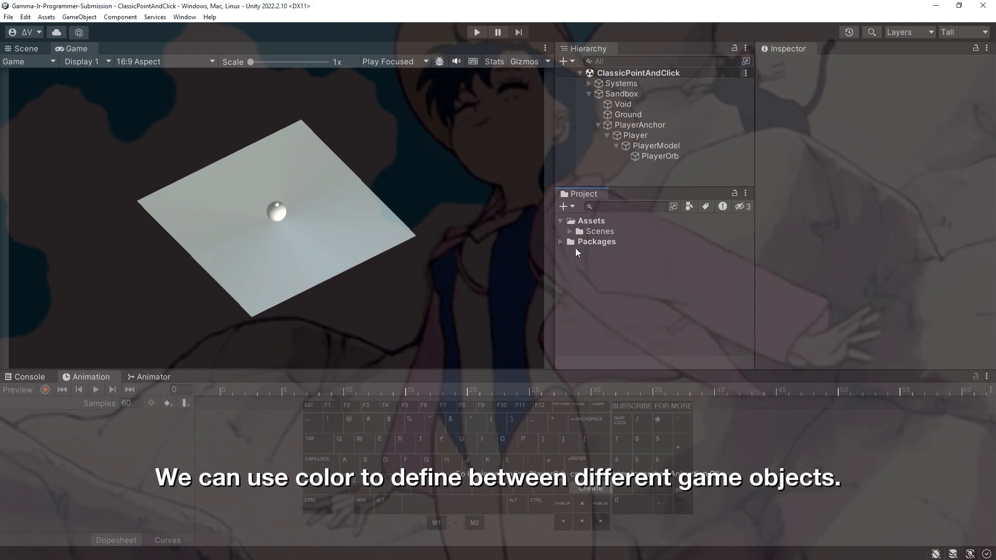
Create a folder named Materials inside the Assets folder.
{"action": "right_click", "coordinate": [583, 222]}
{"action": "mouse_move", "coordinate": [622, 229]}
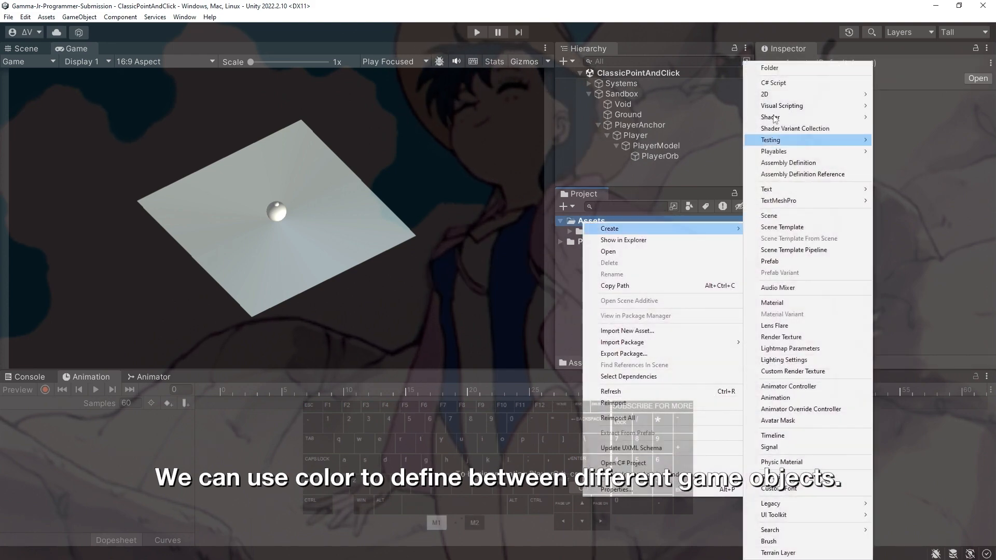
{"action": "left_click", "coordinate": [768, 68]}
{"action": "type", "text": "Mat"}
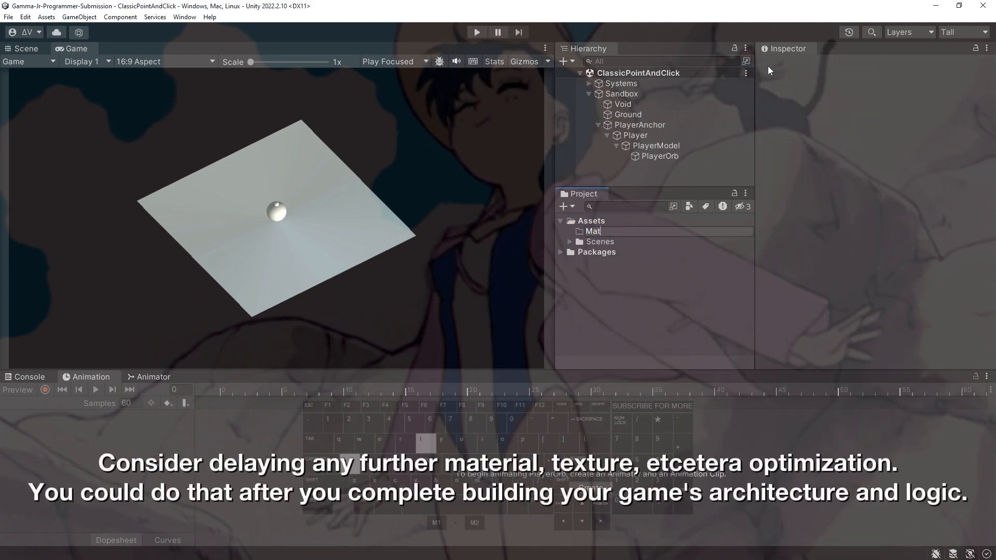
{"action": "type", "text": "erials"}
{"action": "key", "text": "Return"}
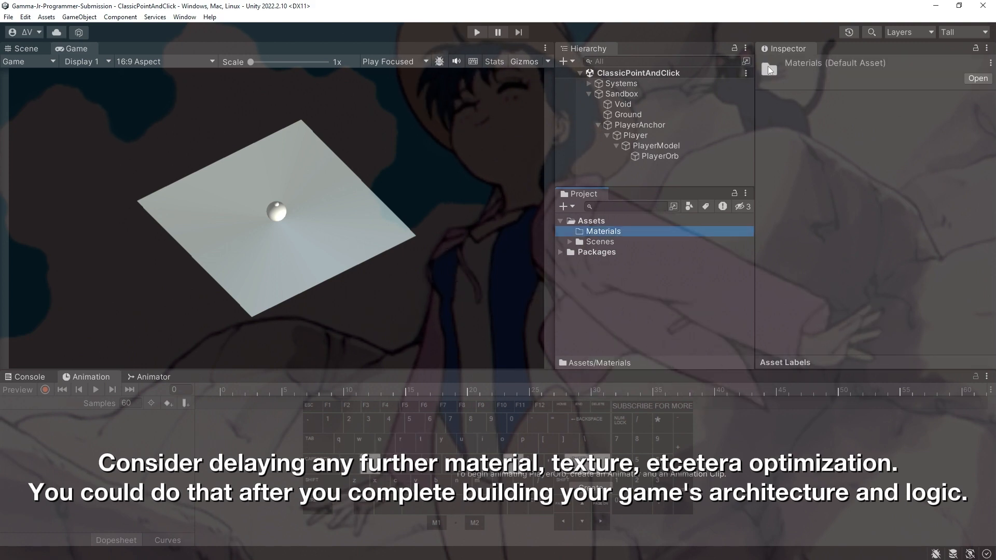
Create a material named GroundMat inside the Materials folder.
{"action": "right_click", "coordinate": [634, 231]}
{"action": "mouse_move", "coordinate": [675, 236]}
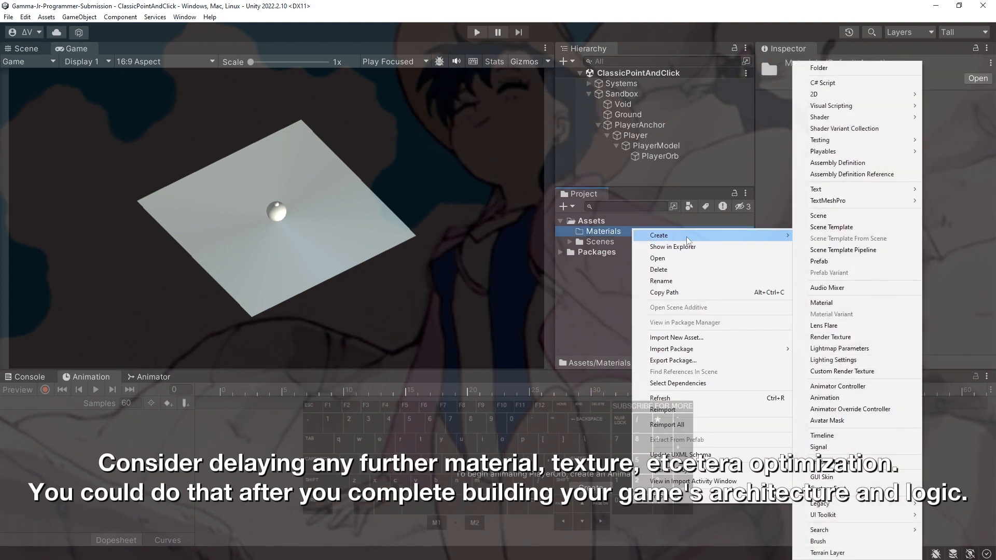
{"action": "left_click", "coordinate": [853, 303]}
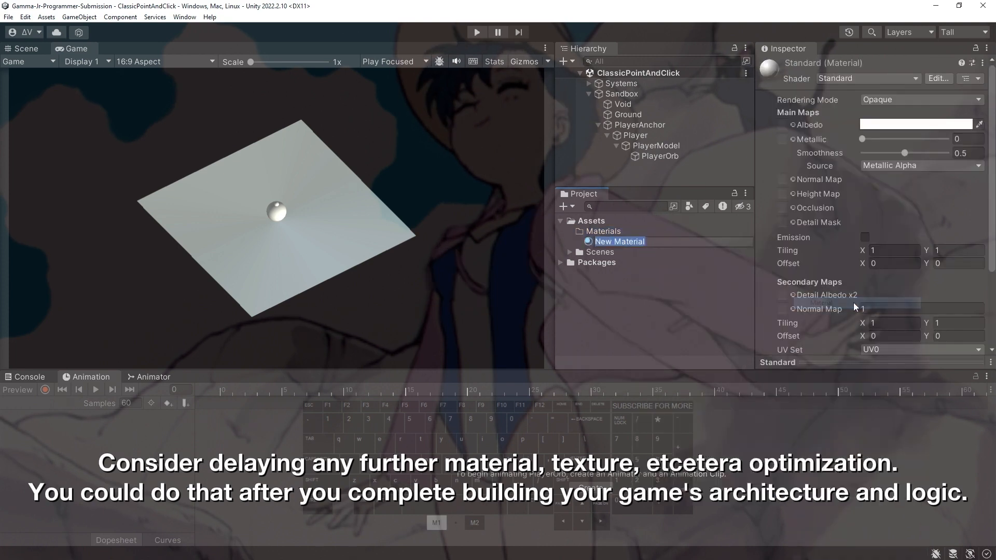
{"action": "type", "text": "GroundM"}
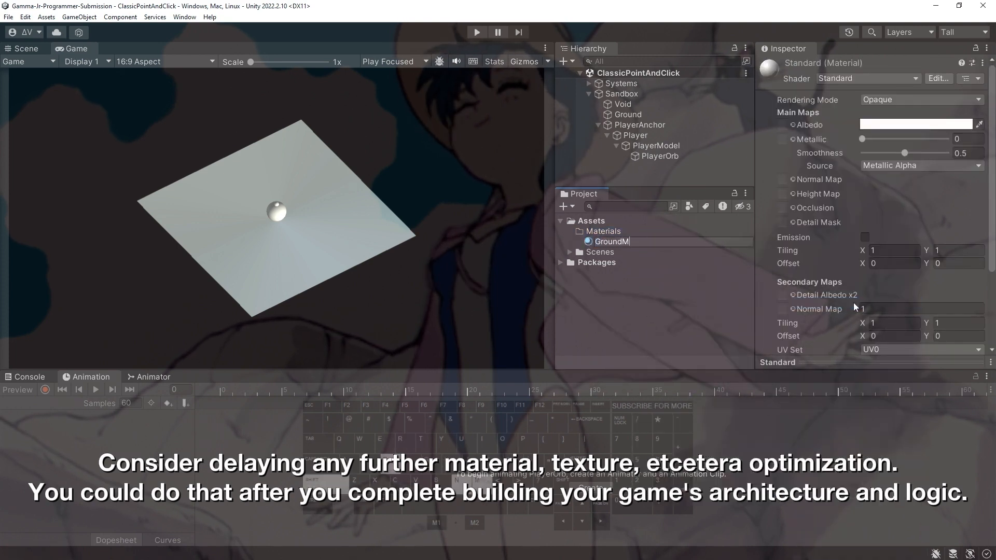
{"action": "type", "text": "at"}
{"action": "key", "text": "Return"}
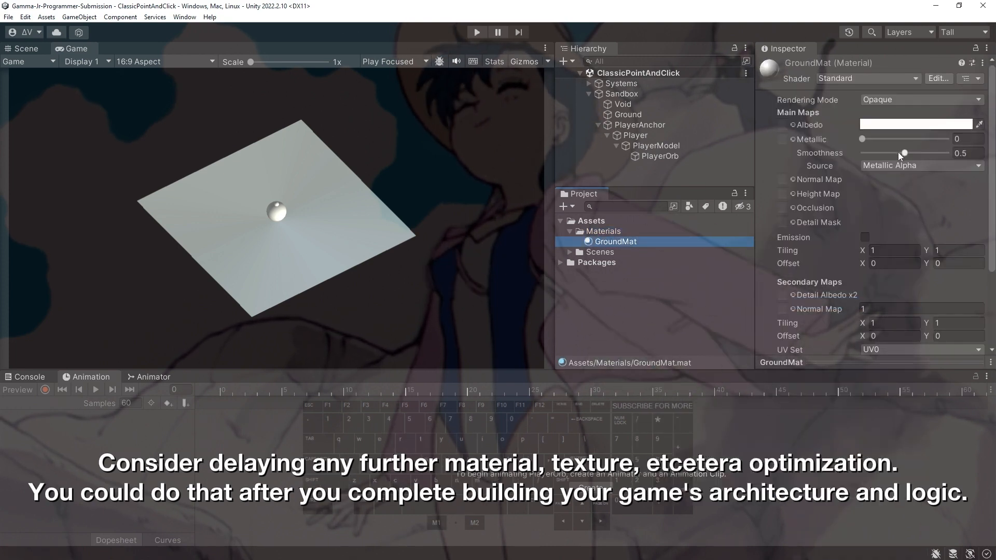
Set GroundMat's smoothness source to Albedo Alpha and its smoothness to 0.
{"action": "left_click", "coordinate": [892, 165]}
{"action": "left_click", "coordinate": [892, 192]}
{"action": "left_click_drag", "start_coordinate": [905, 153], "coordinate": [802, 152]}
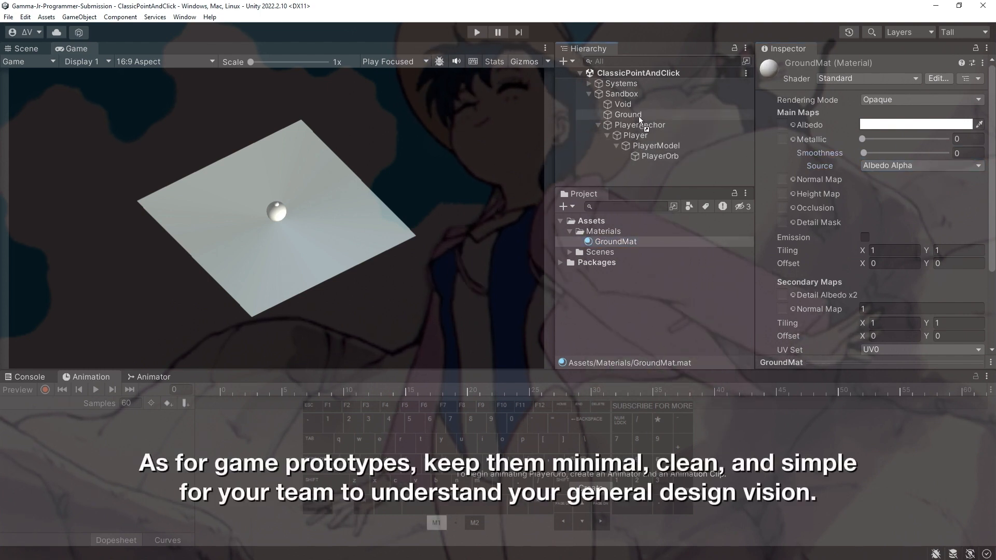
Assign GroundMat to the Ground object and change the material's albedo color to an orange-brown.
{"action": "left_click_drag", "start_coordinate": [639, 120], "coordinate": [639, 120]}
{"action": "left_click", "coordinate": [896, 125]}
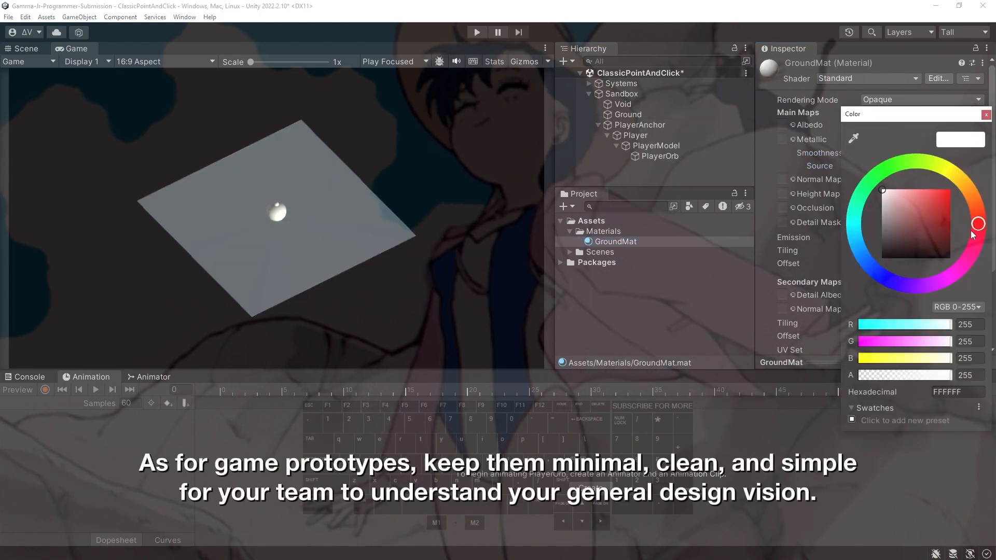
{"action": "left_click_drag", "start_coordinate": [972, 234], "coordinate": [929, 227]}
{"action": "left_click", "coordinate": [986, 114]}
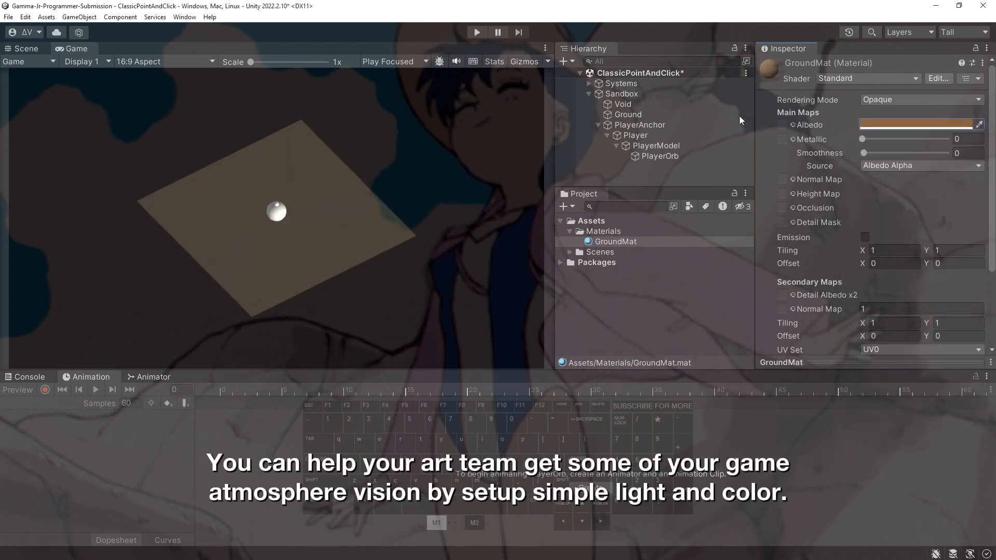
Expand the Systems group and change the Directional Light to a Point light with a range of 5.
{"action": "left_click", "coordinate": [590, 84]}
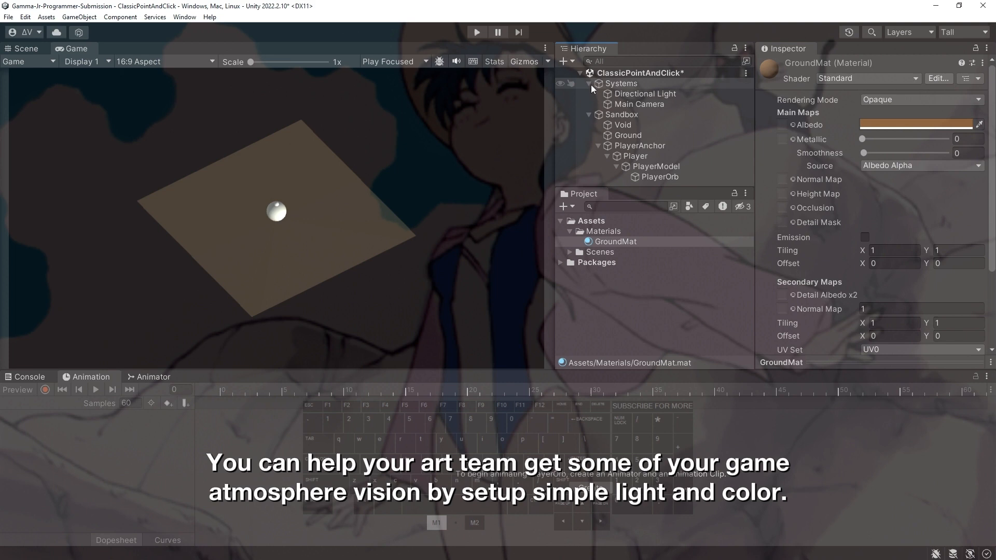
{"action": "left_click", "coordinate": [630, 94]}
{"action": "left_click", "coordinate": [896, 177]}
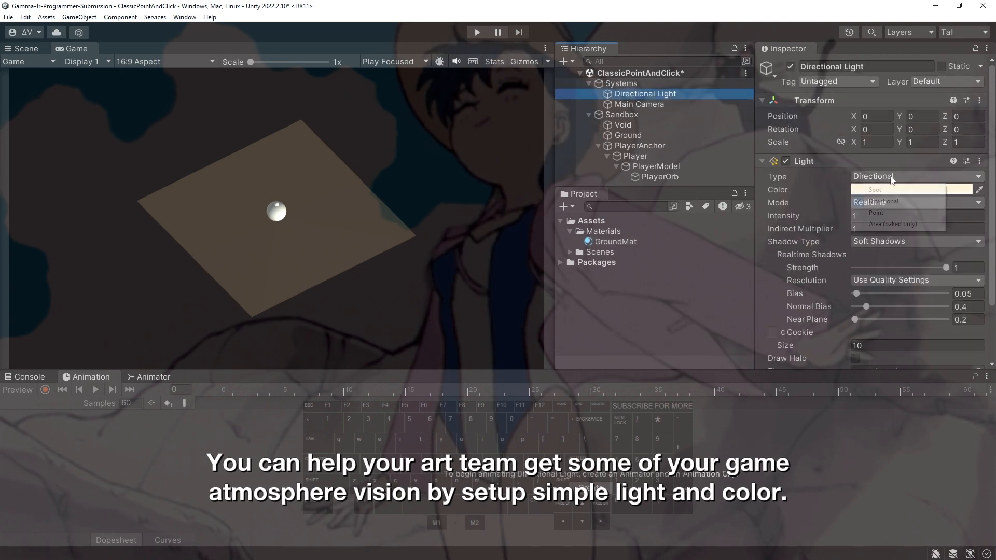
{"action": "left_click", "coordinate": [900, 211]}
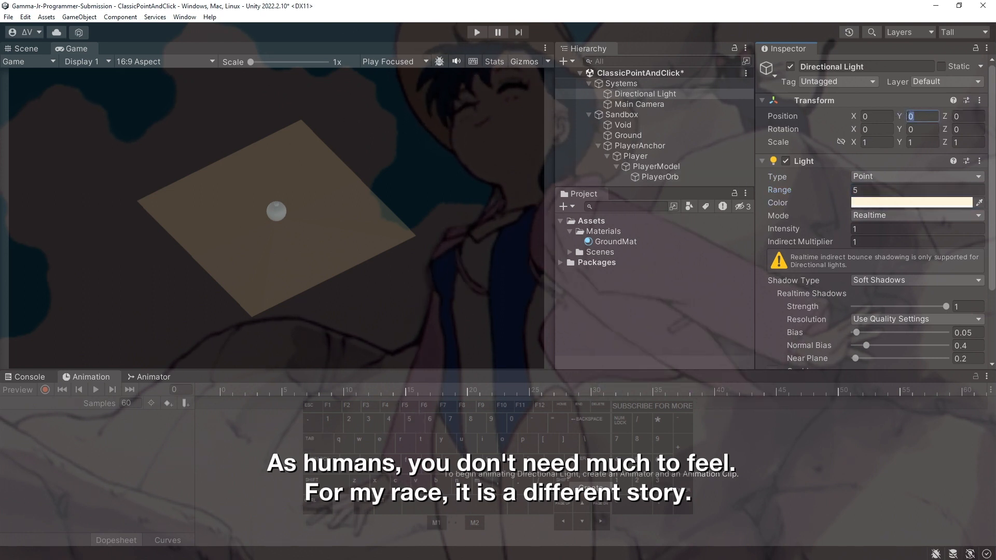
Raise the light to a Y position of 2 and save the scene.
{"action": "left_click_drag", "start_coordinate": [904, 117], "coordinate": [919, 117]}
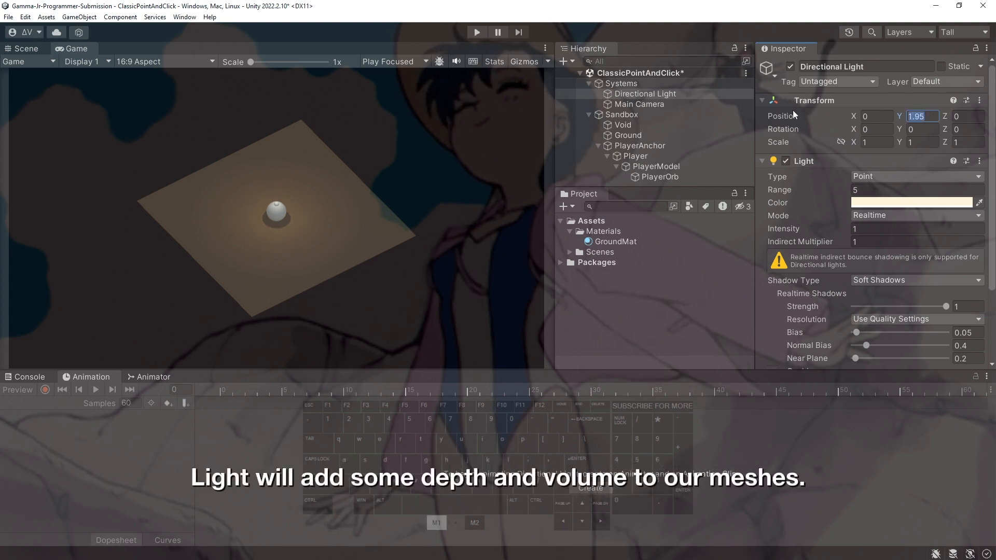
{"action": "key", "text": "ctrl+s"}
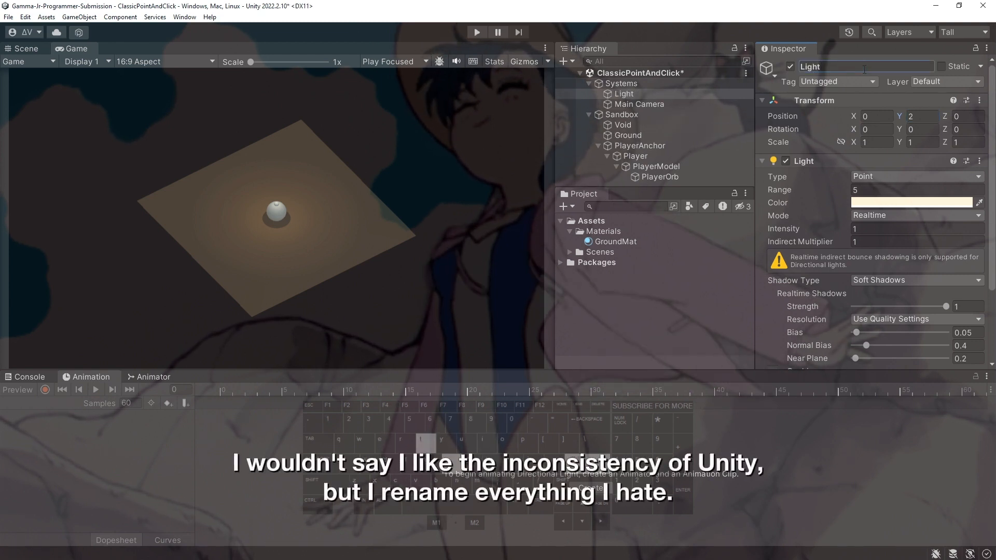
Rename the Main Camera object to Camera and collapse its Camera and Transform components.
{"action": "left_click", "coordinate": [713, 103]}
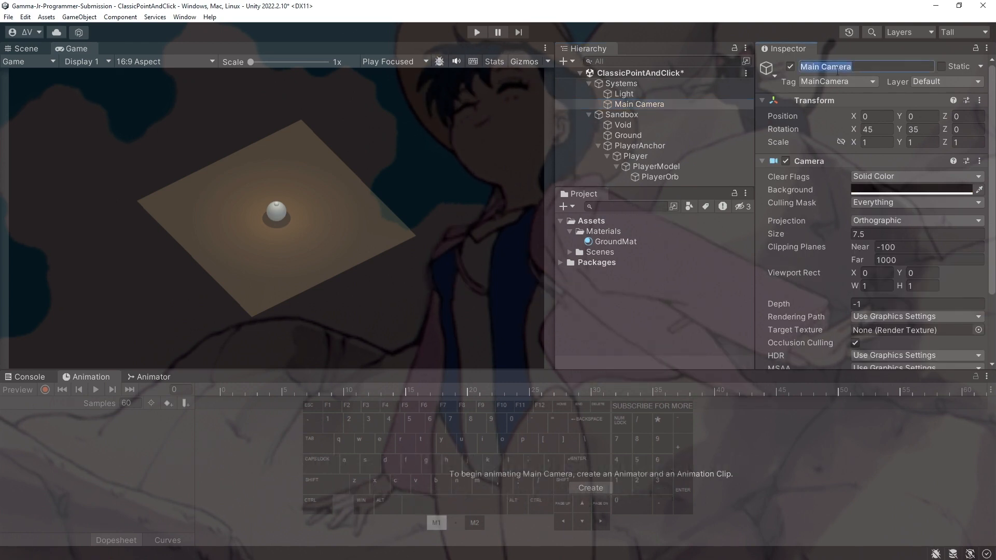
{"action": "type", "text": "Camera"}
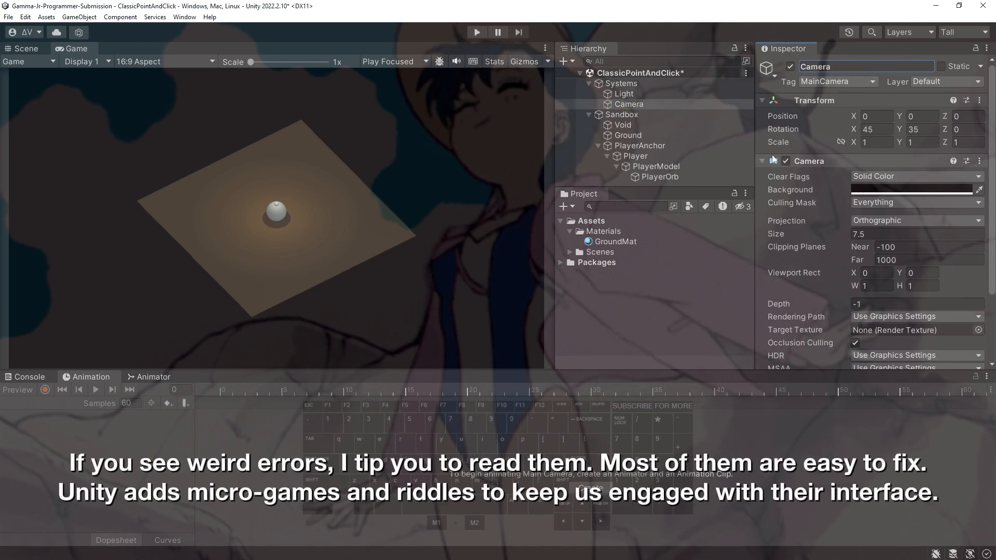
{"action": "left_click", "coordinate": [773, 160]}
{"action": "left_click", "coordinate": [761, 100]}
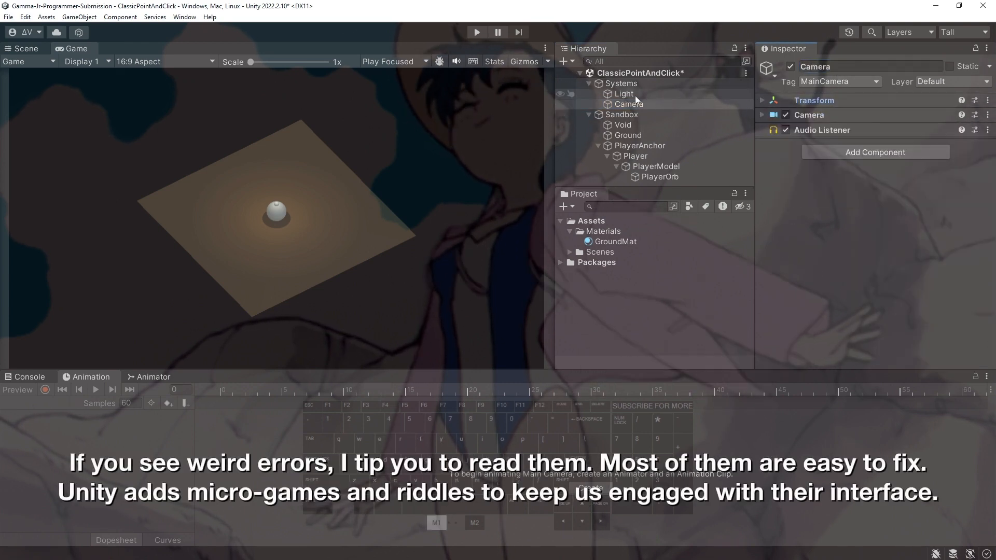
Set the Light object's indirect multiplier to 0, save the scene and collapse the Systems group.
{"action": "left_click", "coordinate": [635, 96]}
{"action": "left_click", "coordinate": [762, 115]}
{"action": "left_click", "coordinate": [761, 114]}
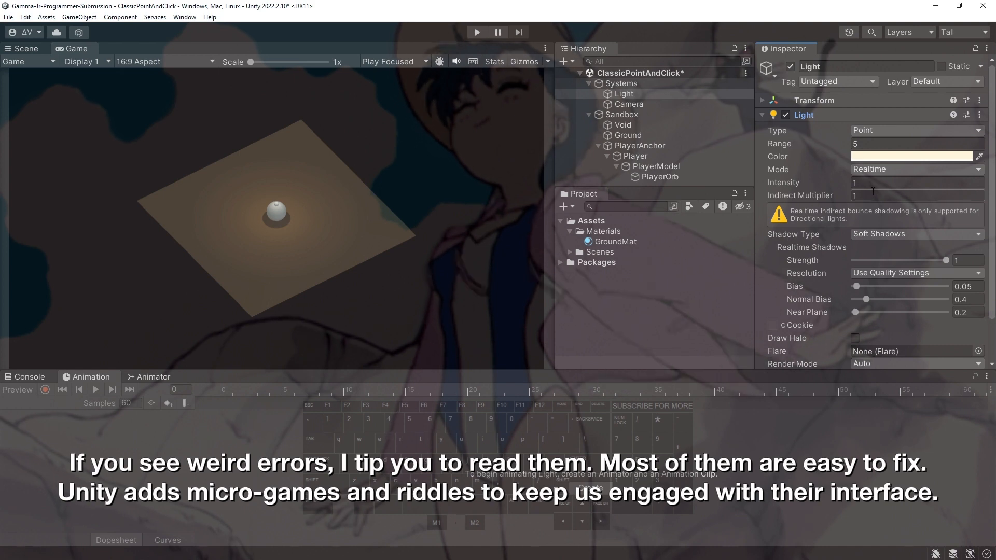
{"action": "type", "text": "0"}
{"action": "key", "text": "ctrl+s"}
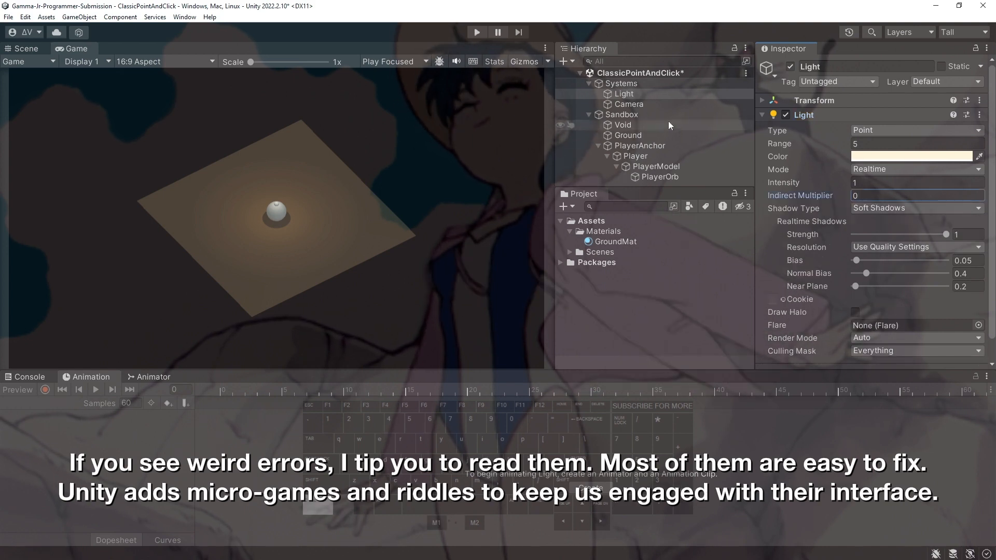
{"action": "left_click", "coordinate": [588, 83]}
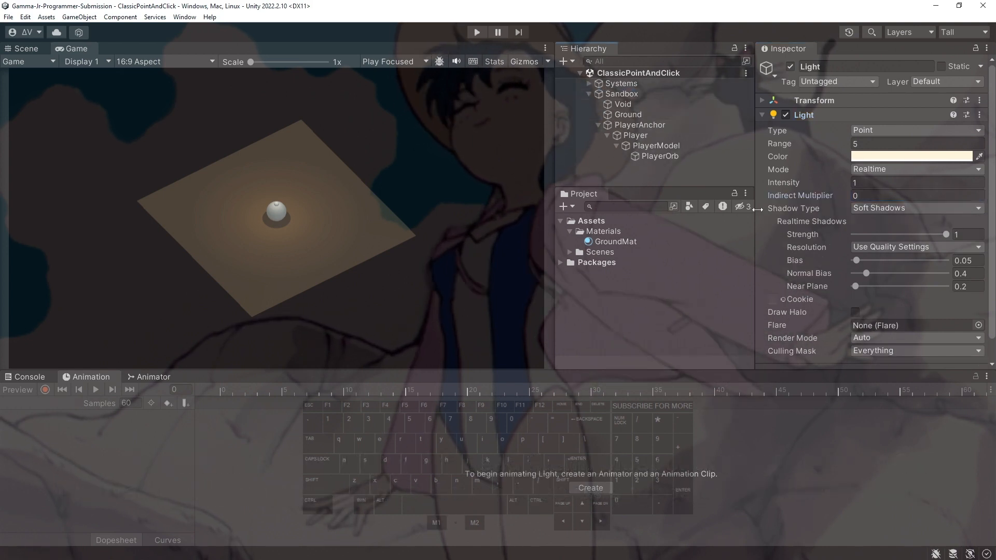
Try the light's Medium and High shadow resolutions, set it to Very High Resolution and save the scene.
{"action": "left_click", "coordinate": [882, 244]}
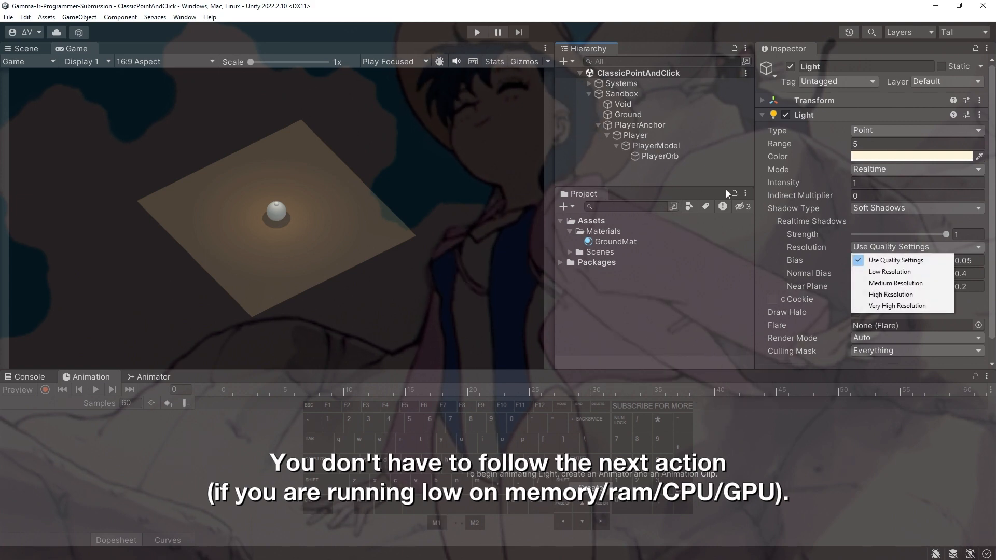
{"action": "left_click", "coordinate": [900, 283]}
{"action": "left_click", "coordinate": [887, 248]}
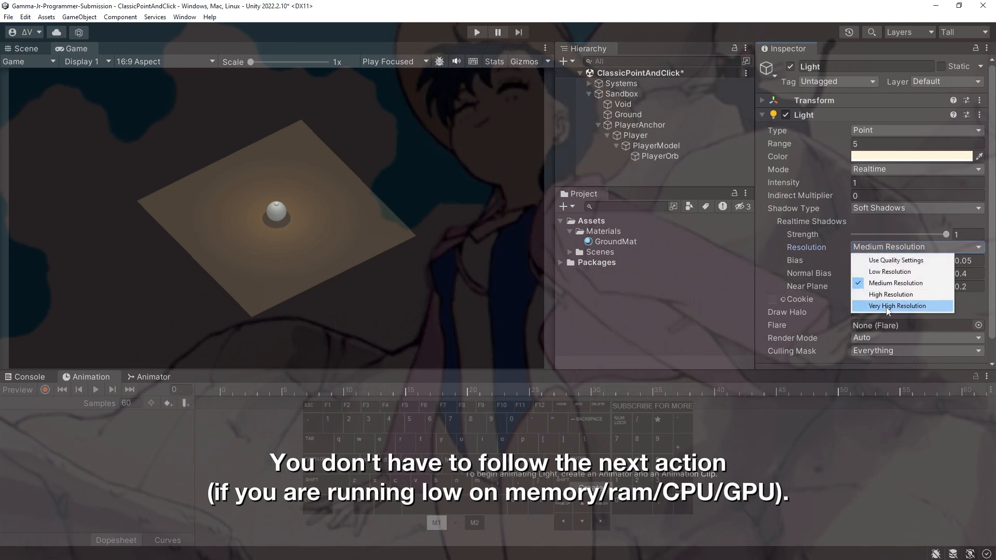
{"action": "left_click", "coordinate": [877, 291]}
{"action": "left_click", "coordinate": [876, 247]}
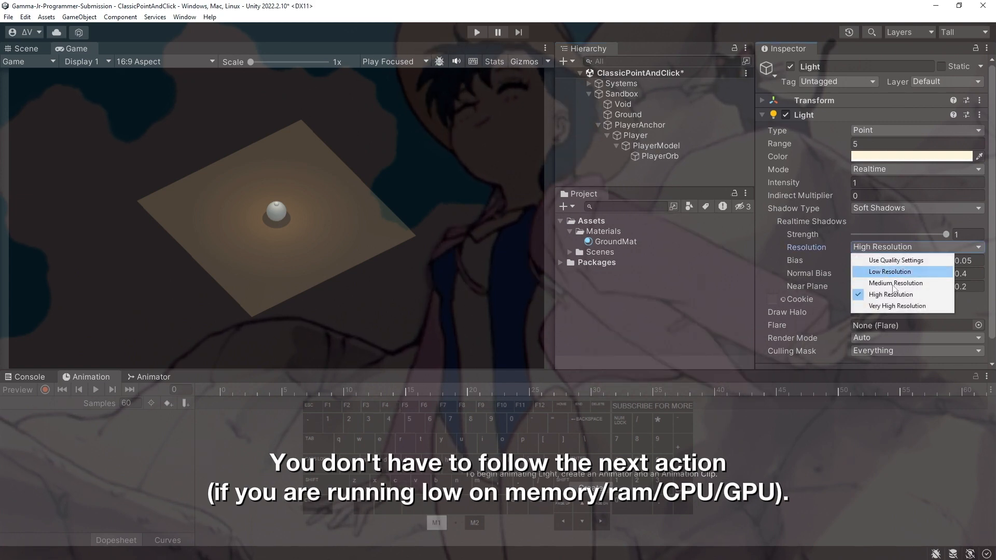
{"action": "left_click", "coordinate": [882, 302]}
{"action": "key", "text": "ctrl+s"}
Create a PlayerMat material with an orange-yellow albedo and a PlayerOrbMat material with albedo color 00FFFF in the Materials folder.
{"action": "right_click", "coordinate": [603, 231]}
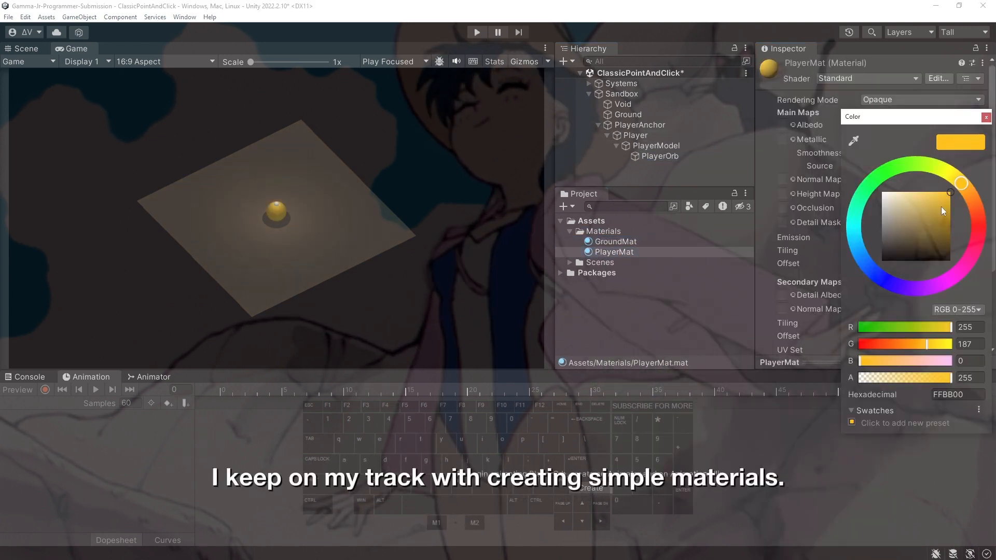
{"action": "left_click_drag", "start_coordinate": [941, 207], "coordinate": [963, 179]}
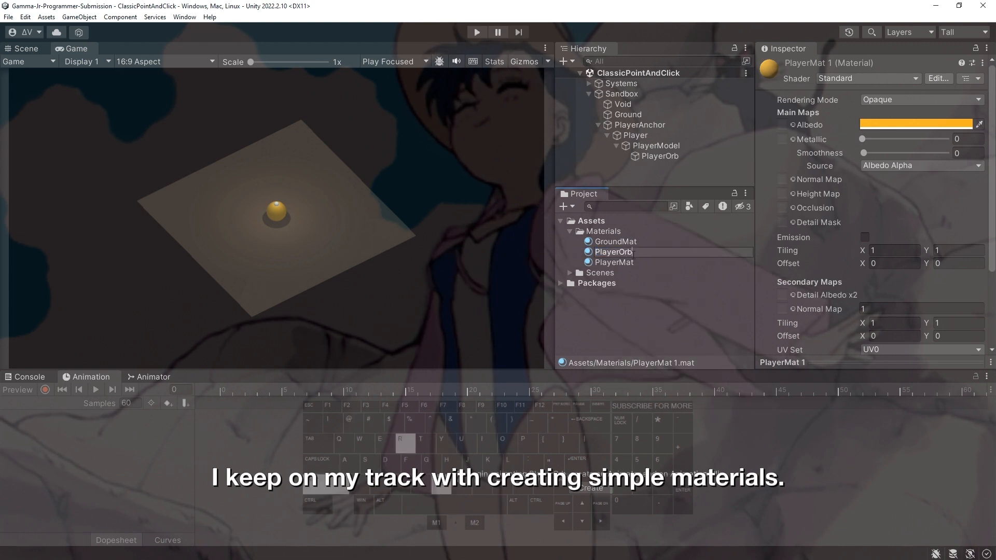
{"action": "left_click", "coordinate": [888, 124]}
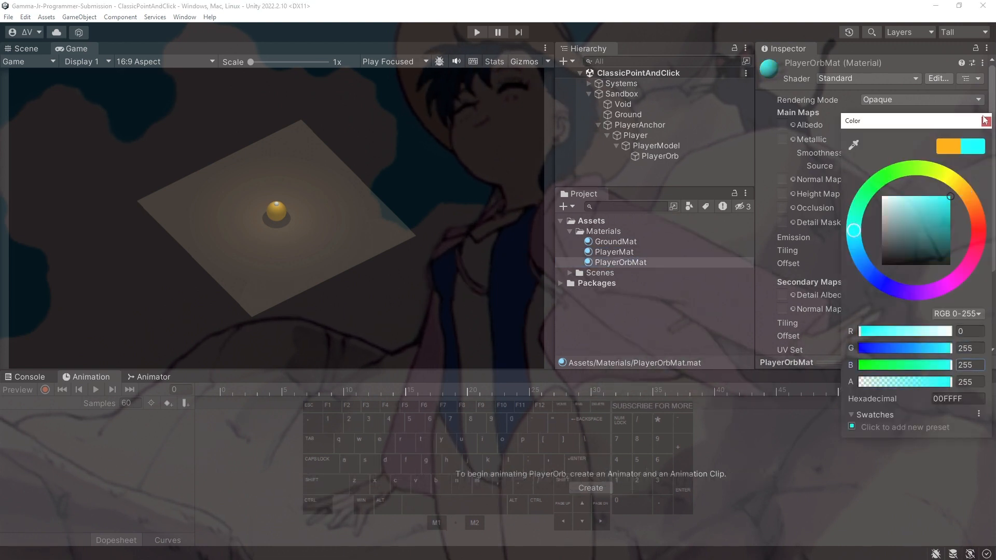
{"action": "left_click", "coordinate": [984, 121]}
Enable emission on PlayerOrbMat with a cyan emission color, assign the material to PlayerOrb and save the scene.
{"action": "left_click", "coordinate": [865, 237]}
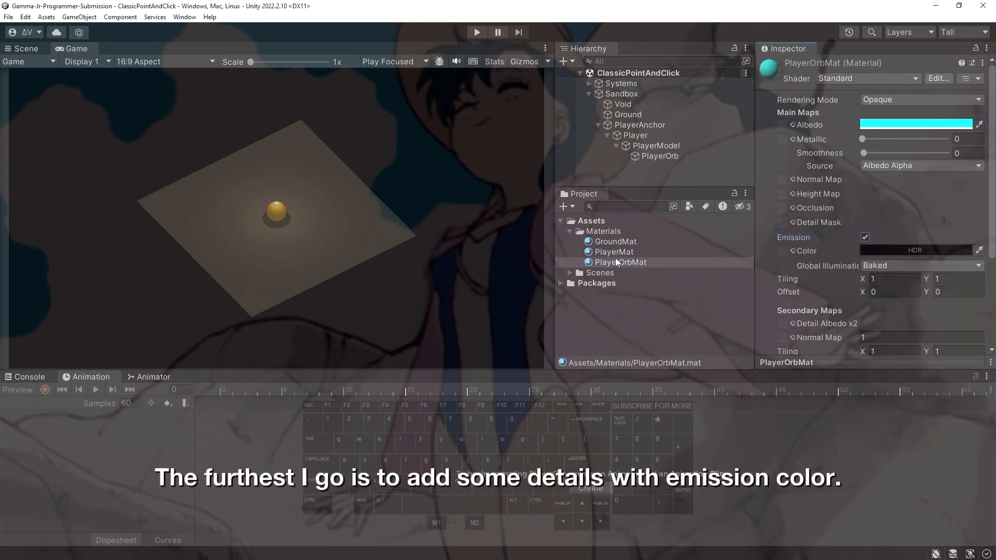
{"action": "left_click_drag", "start_coordinate": [616, 262], "coordinate": [668, 157]}
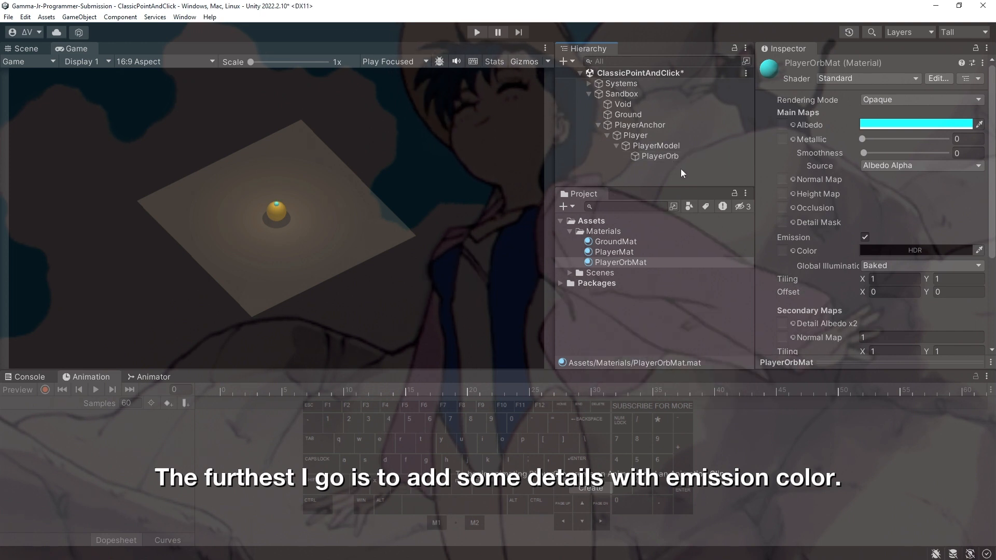
{"action": "left_click", "coordinate": [882, 251]}
{"action": "left_click", "coordinate": [897, 524]}
{"action": "key", "text": "ctrl+s"}
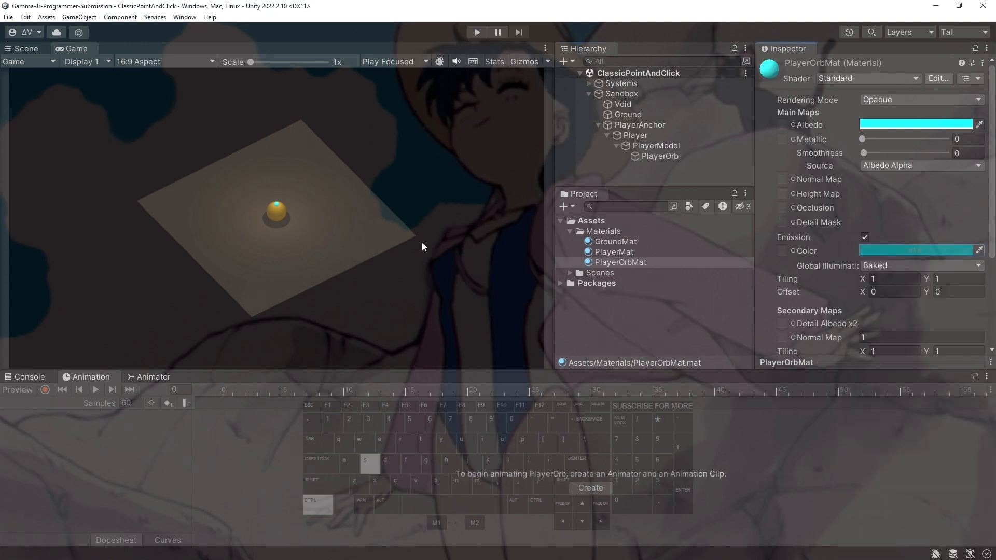
Collapse the Assets folders in the project and the Player and Sandbox objects in the hierarchy.
{"action": "left_click", "coordinate": [570, 231]}
{"action": "double_click", "coordinate": [574, 244]}
{"action": "left_click", "coordinate": [561, 221]}
{"action": "left_click", "coordinate": [607, 135]}
{"action": "left_click", "coordinate": [588, 94]}
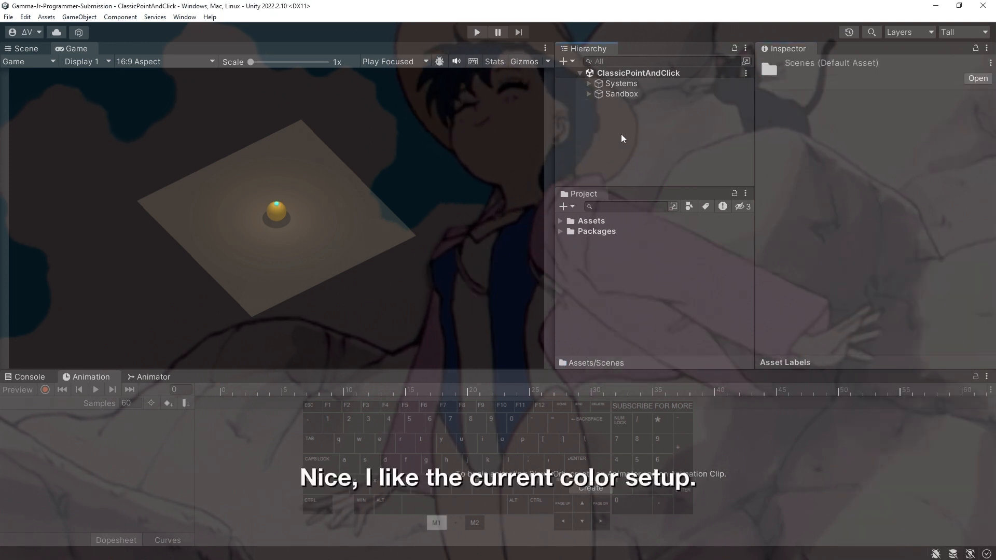
Examine the objects inside the Systems and Sandbox groups and their components, down to the Player object.
{"action": "left_click", "coordinate": [628, 84]}
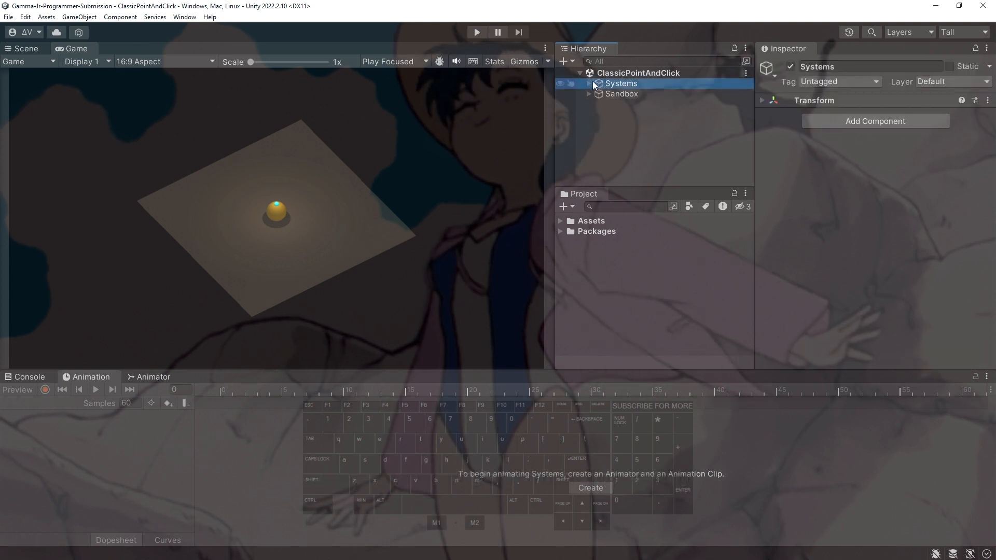
{"action": "left_click", "coordinate": [590, 83]}
{"action": "left_click", "coordinate": [615, 93]}
{"action": "left_click", "coordinate": [622, 104]}
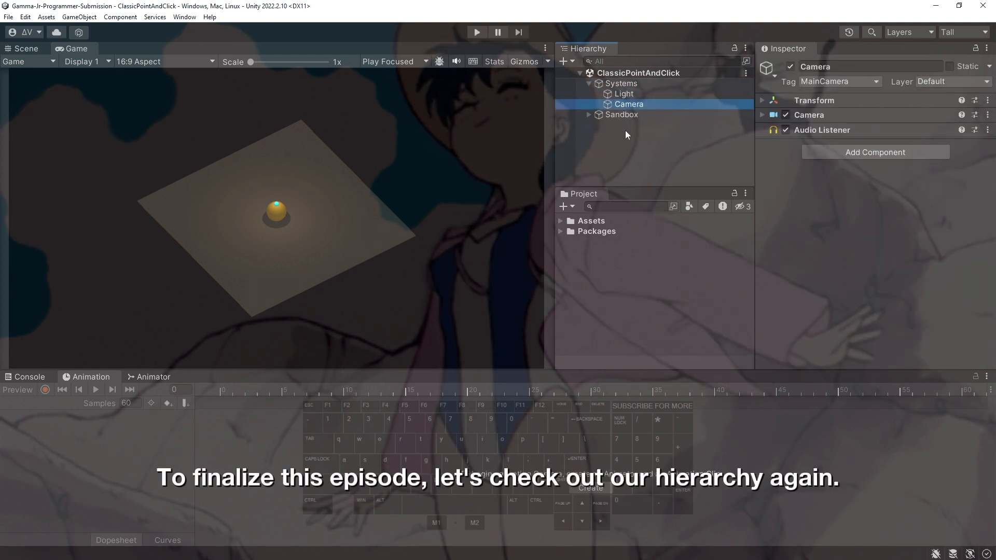
{"action": "left_click", "coordinate": [617, 95]}
{"action": "left_click", "coordinate": [612, 84]}
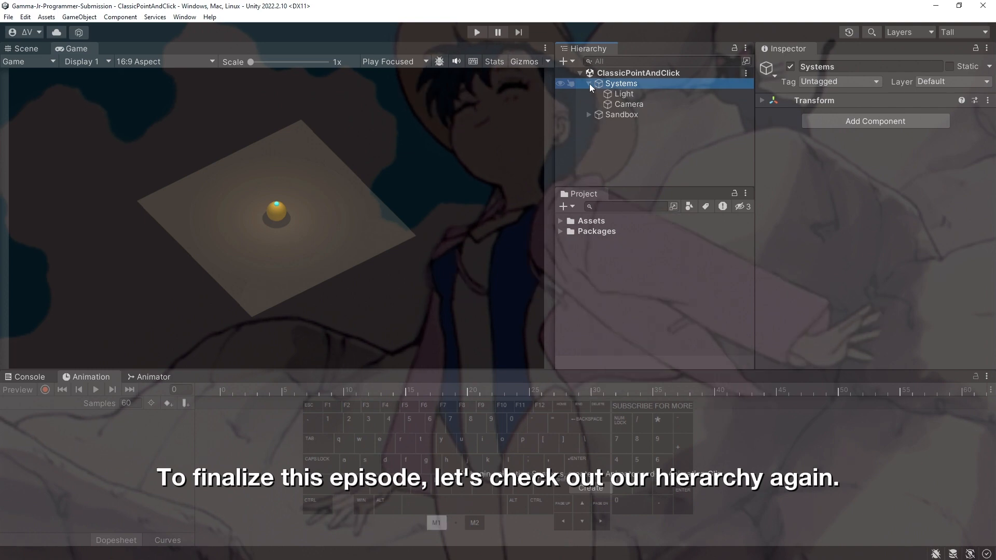
{"action": "left_click", "coordinate": [589, 83]}
{"action": "left_click", "coordinate": [589, 93]}
{"action": "left_click", "coordinate": [619, 103]}
{"action": "left_click", "coordinate": [620, 115]}
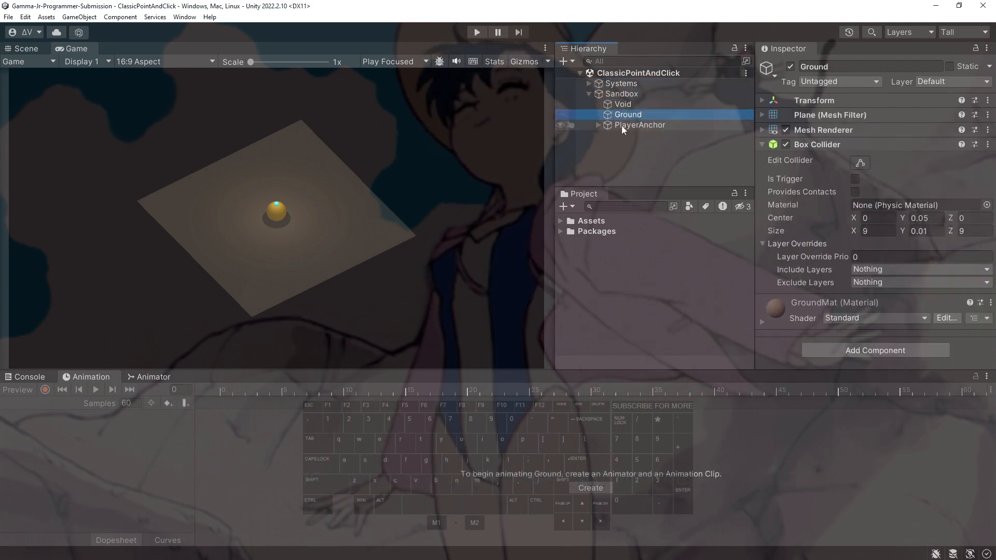
{"action": "left_click", "coordinate": [622, 125]}
{"action": "left_click", "coordinate": [598, 125]}
{"action": "left_click", "coordinate": [636, 136]}
{"action": "left_click", "coordinate": [607, 135]}
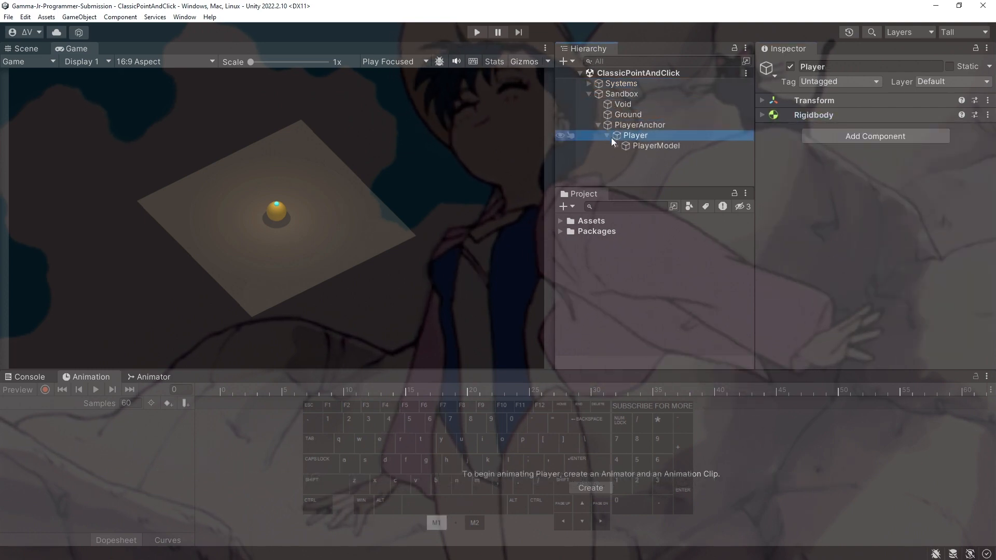
Add an Animator component to the PlayerModel object.
{"action": "left_click", "coordinate": [643, 146]}
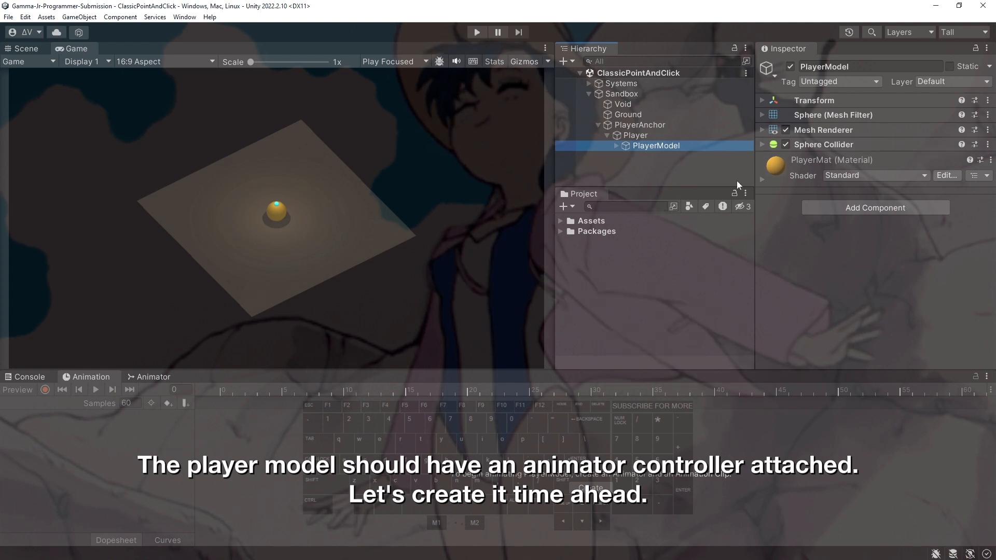
{"action": "left_click", "coordinate": [838, 211]}
{"action": "type", "text": "An"}
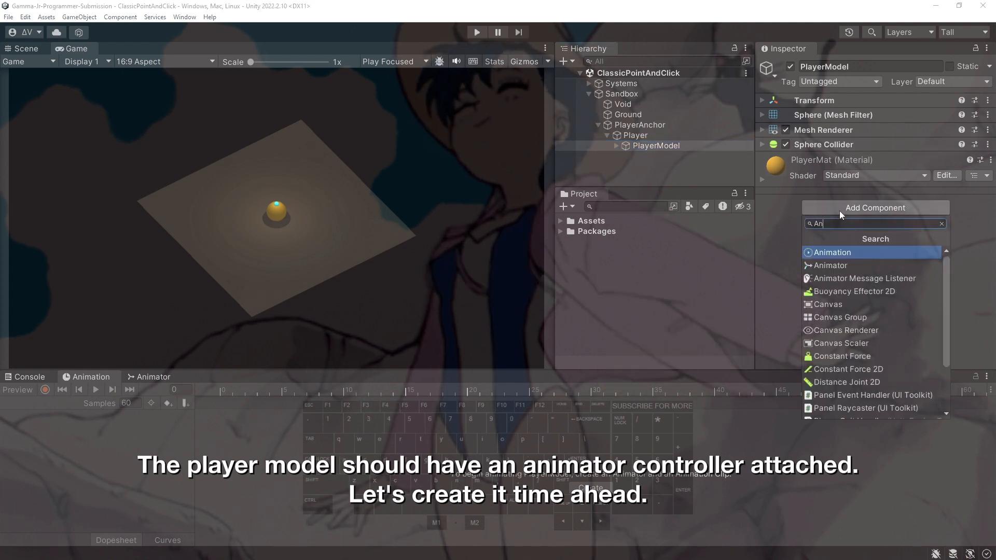
{"action": "key", "text": "Down"}
{"action": "key", "text": "Return"}
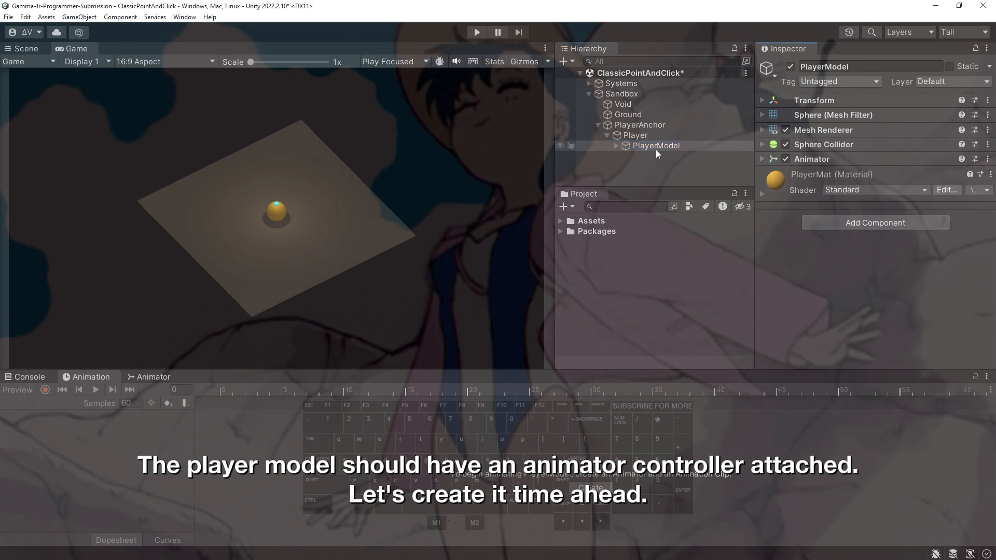
Create a folder named Animations inside Assets.
{"action": "left_click", "coordinate": [560, 221]}
{"action": "right_click", "coordinate": [572, 223]}
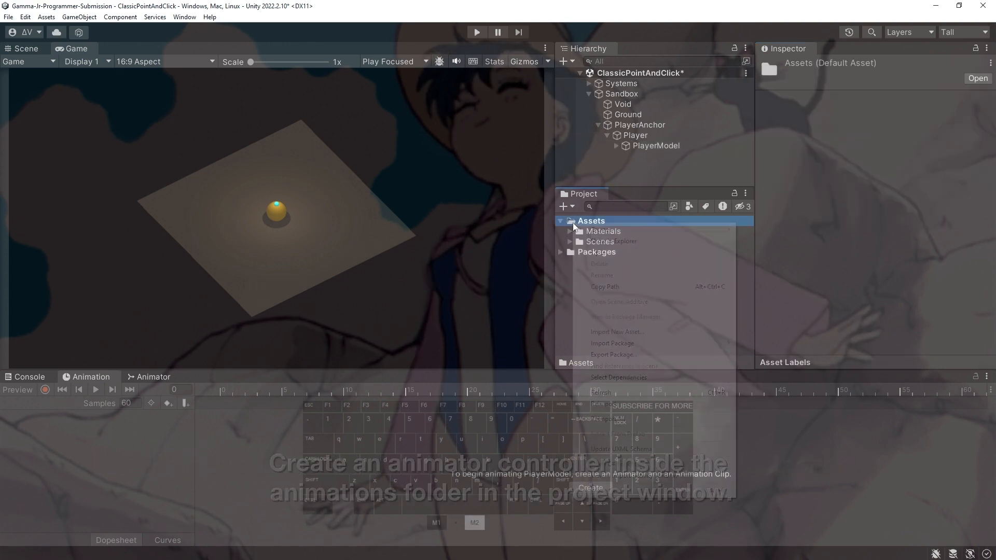
{"action": "mouse_move", "coordinate": [623, 235]}
{"action": "left_click", "coordinate": [774, 71]}
{"action": "type", "text": "An"}
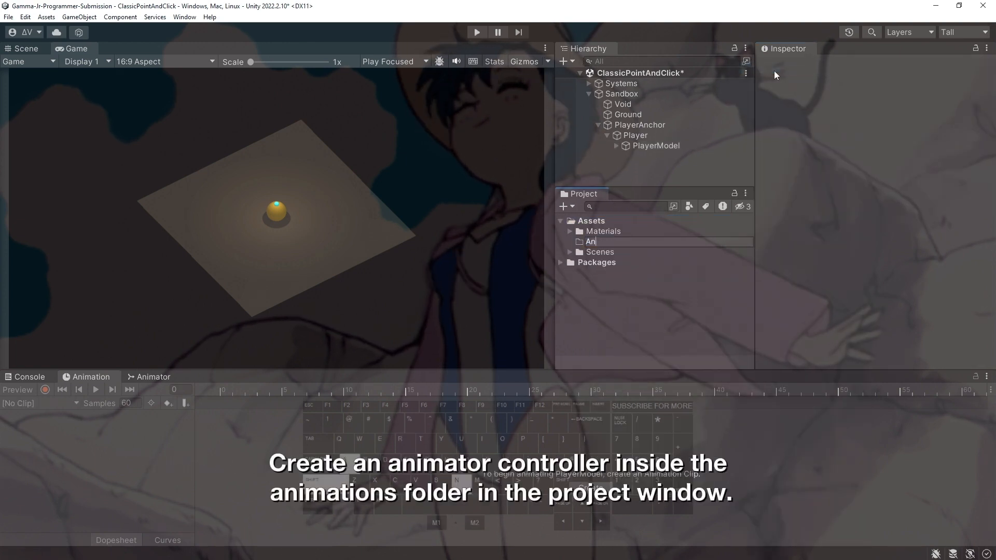
{"action": "type", "text": "imations"}
{"action": "key", "text": "Return"}
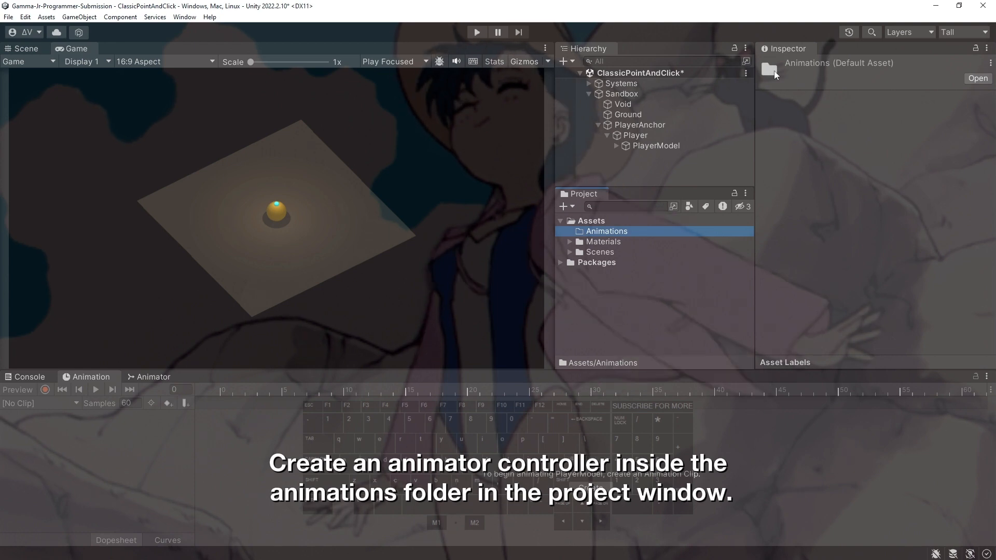
Create a subfolder named Player inside the Animations folder.
{"action": "right_click", "coordinate": [633, 231]}
{"action": "mouse_move", "coordinate": [674, 235]}
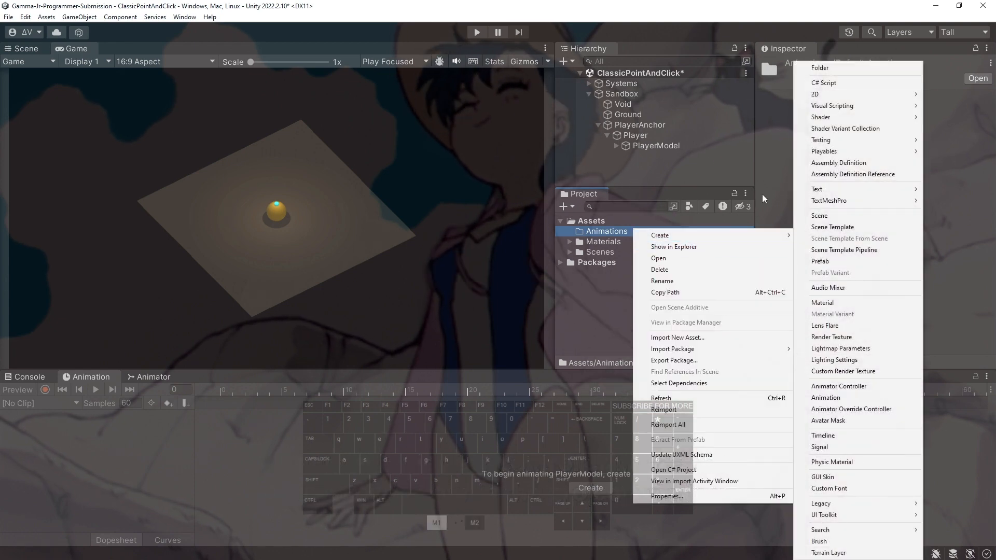
{"action": "left_click", "coordinate": [831, 71]}
{"action": "type", "text": "Player"}
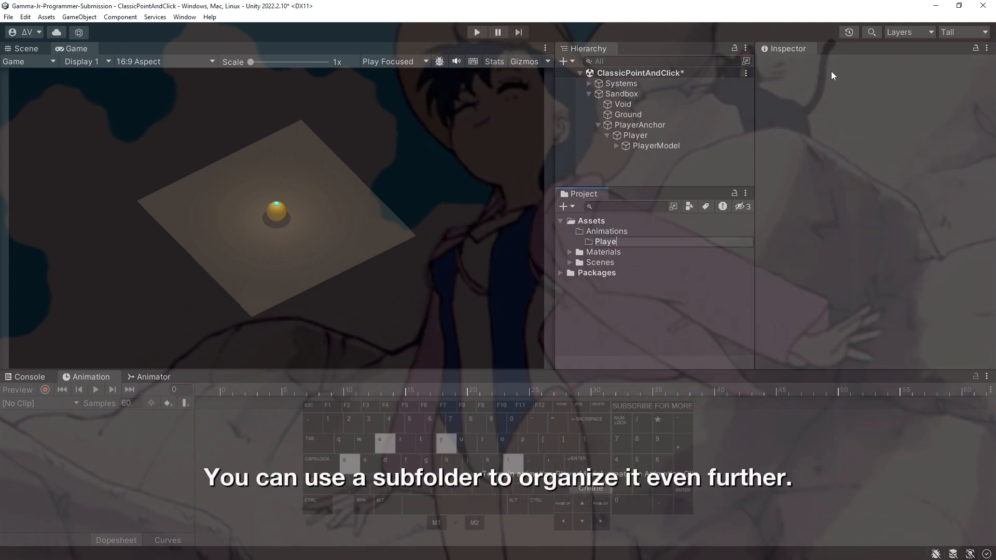
{"action": "key", "text": "Return"}
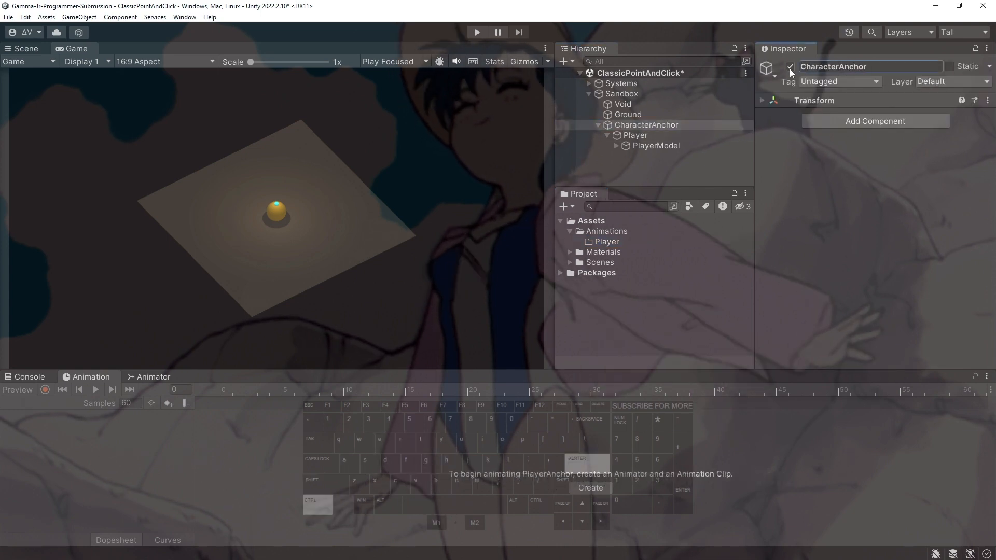
Create an Animator Controller named PlayerController in the Animations folder's Player subfolder.
{"action": "right_click", "coordinate": [602, 243]}
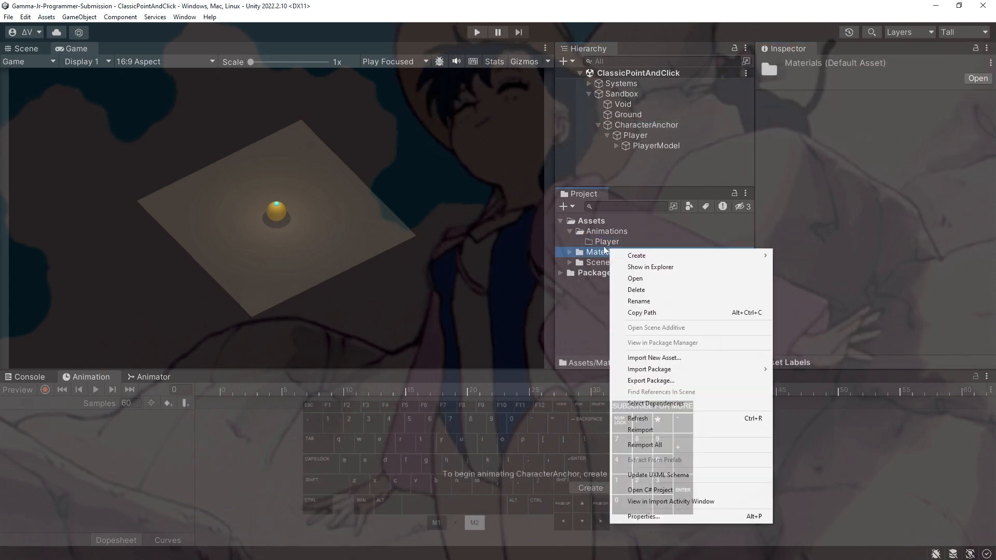
{"action": "mouse_move", "coordinate": [675, 251]}
{"action": "left_click", "coordinate": [825, 387]}
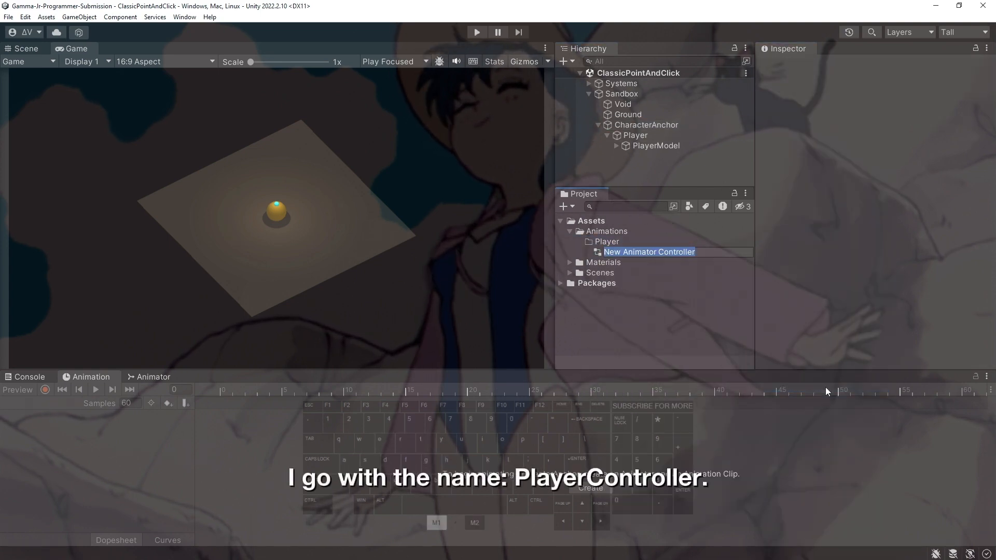
{"action": "type", "text": "PlayerCo"}
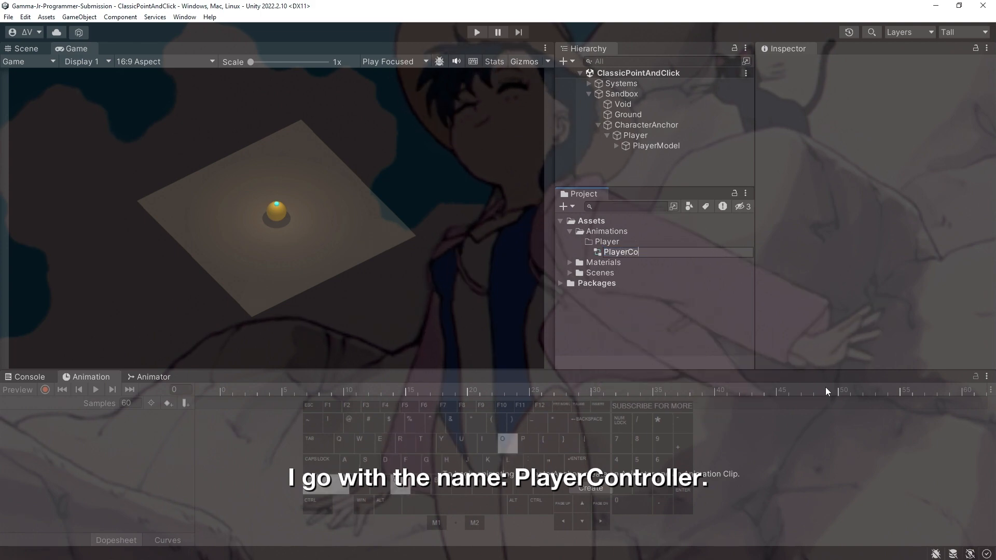
{"action": "type", "text": "ntroller"}
{"action": "key", "text": "Return"}
Create an animation clip named PlayerIdle in the Animations folder's Player subfolder and enable its Loop Time.
{"action": "right_click", "coordinate": [610, 242]}
{"action": "mouse_move", "coordinate": [674, 251]}
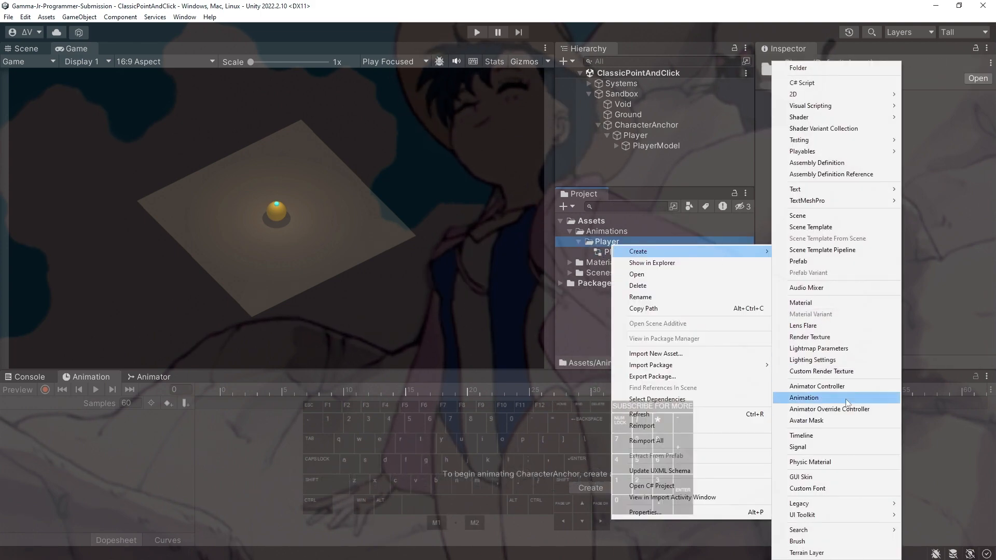
{"action": "left_click", "coordinate": [842, 397]}
{"action": "type", "text": "PlayerIdle"}
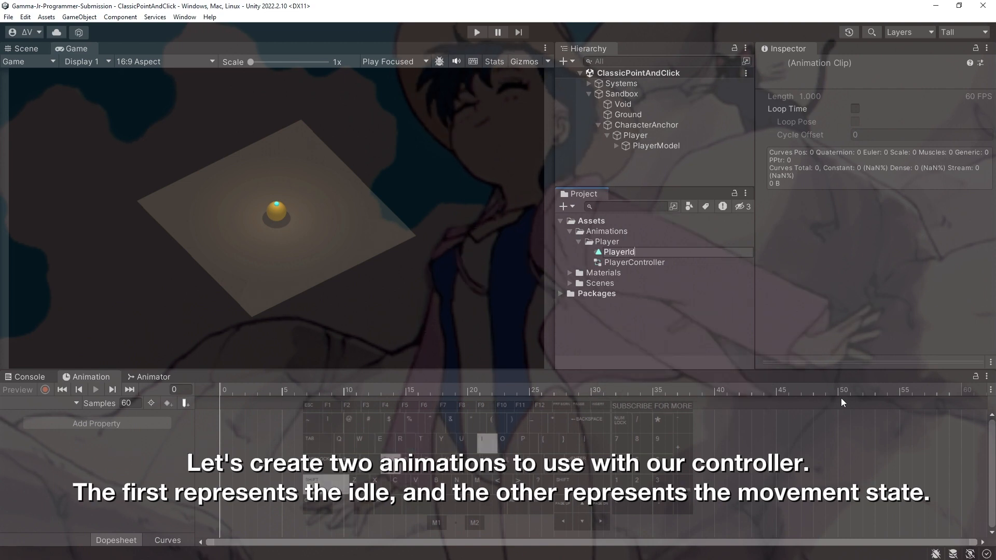
{"action": "key", "text": "Return"}
{"action": "left_click", "coordinate": [855, 110]}
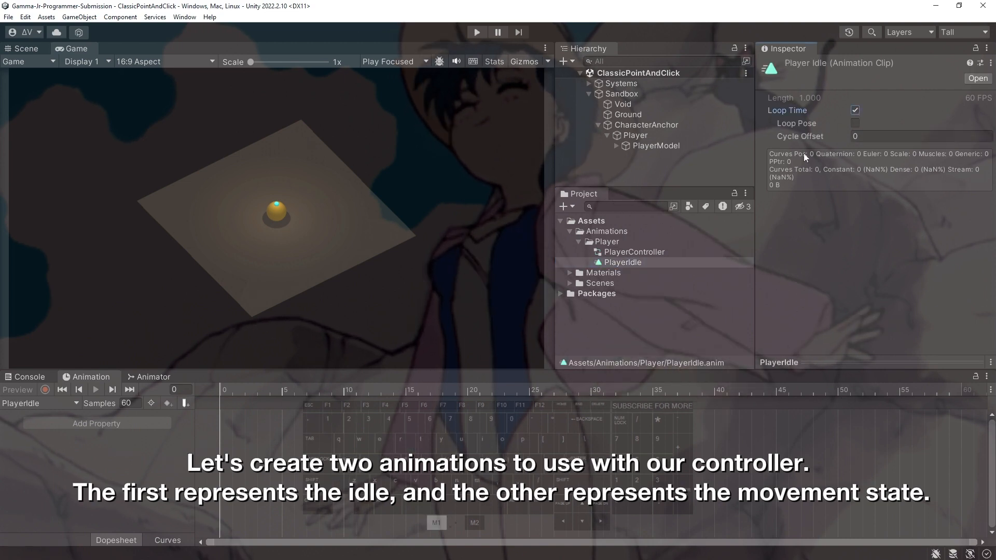
Duplicate the PlayerIdle clip and name the copy PlayerMoving.
{"action": "left_click", "coordinate": [624, 262]}
{"action": "key", "text": "ctrl+d"}
{"action": "left_click", "coordinate": [625, 263]}
{"action": "type", "text": "Playe"}
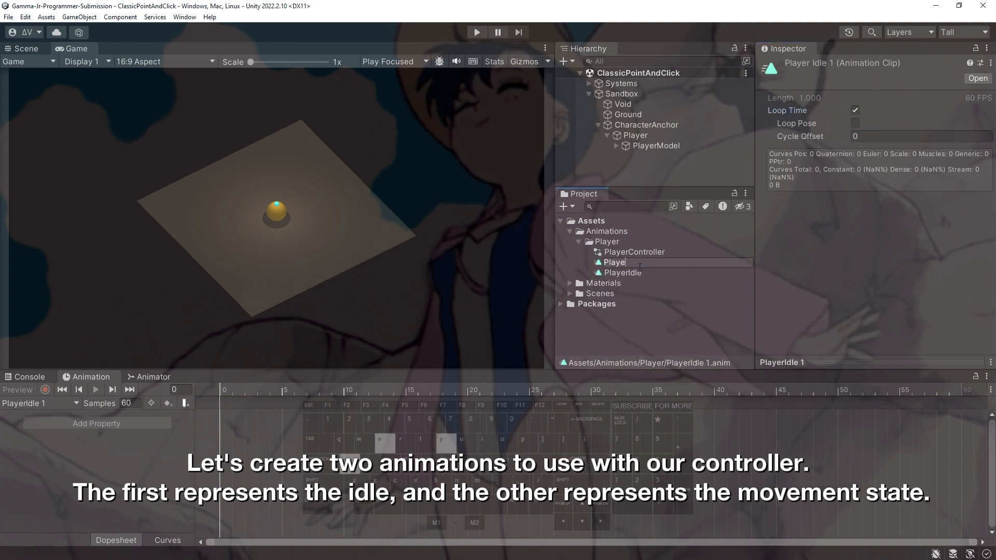
{"action": "type", "text": "rMoving"}
{"action": "key", "text": "Return"}
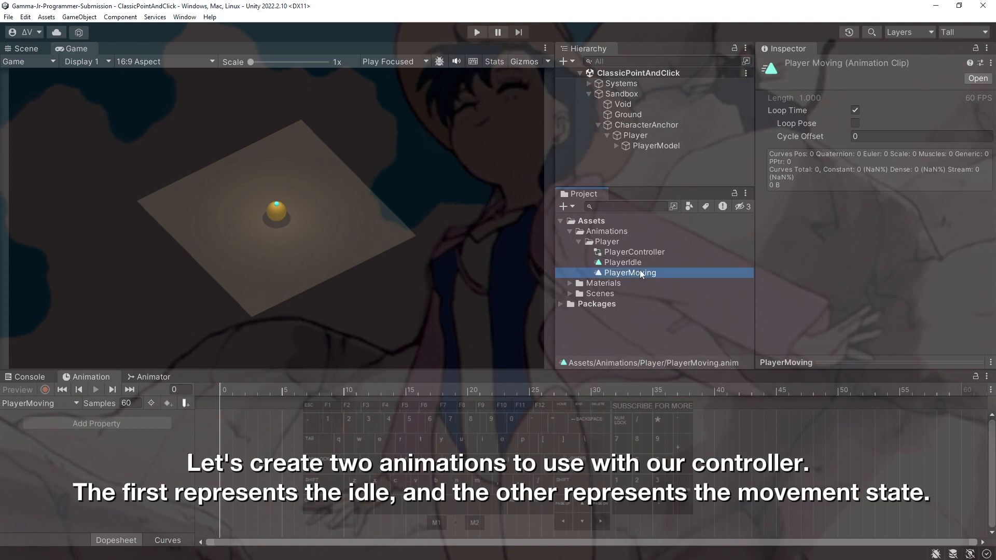
Rename the PlayerMoving clip to PlayerMove.
{"action": "key", "text": "F2"}
{"action": "left_click_drag", "start_coordinate": [656, 273], "coordinate": [642, 273]}
{"action": "type", "text": "e"}
{"action": "key", "text": "Return"}
Add the PlayerIdle and PlayerMove clips as states in PlayerController's Base Layer, with PlayerIdle as the default state.
{"action": "left_click", "coordinate": [634, 253]}
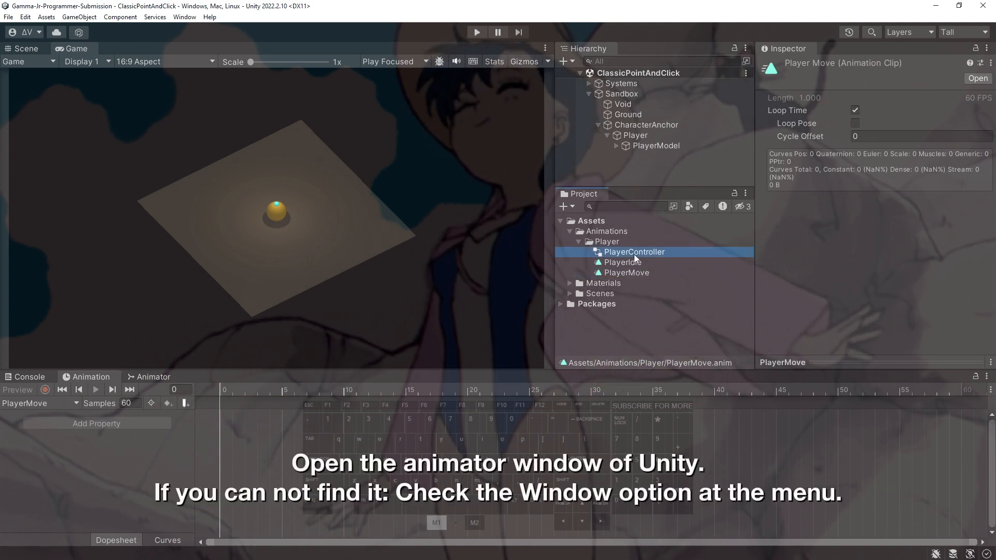
{"action": "left_click", "coordinate": [150, 377]}
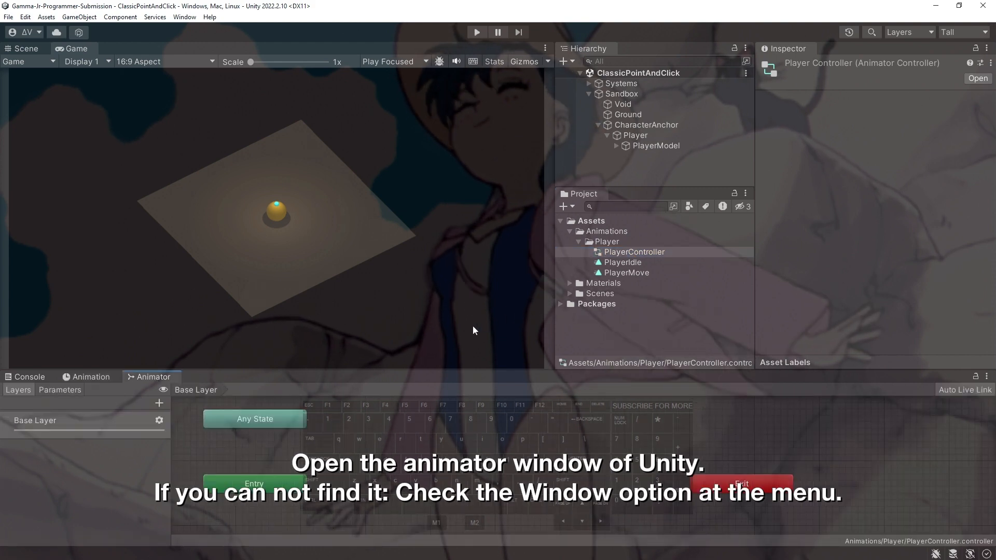
{"action": "middle_click_drag", "start_coordinate": [348, 456], "coordinate": [566, 433]}
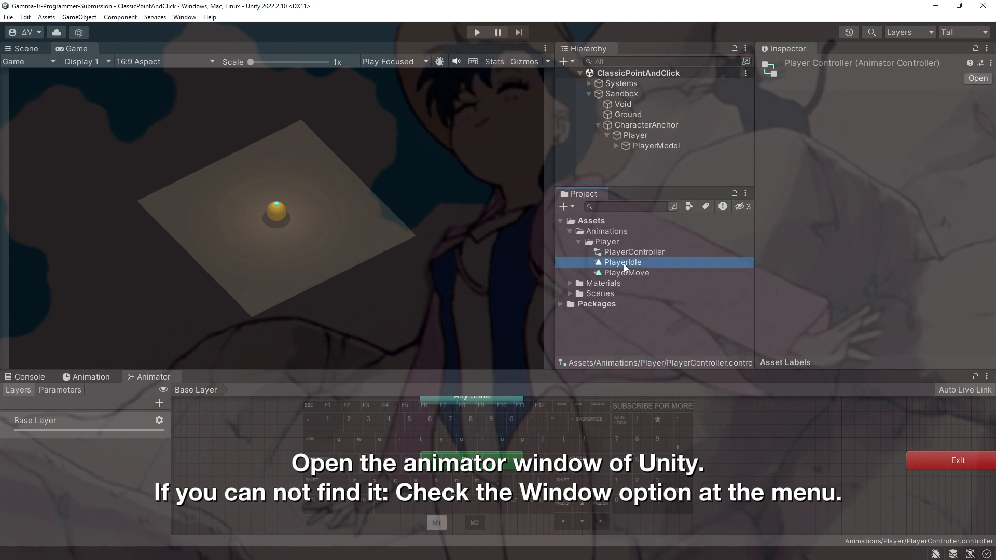
{"action": "left_click_drag", "start_coordinate": [624, 263], "coordinate": [447, 421]}
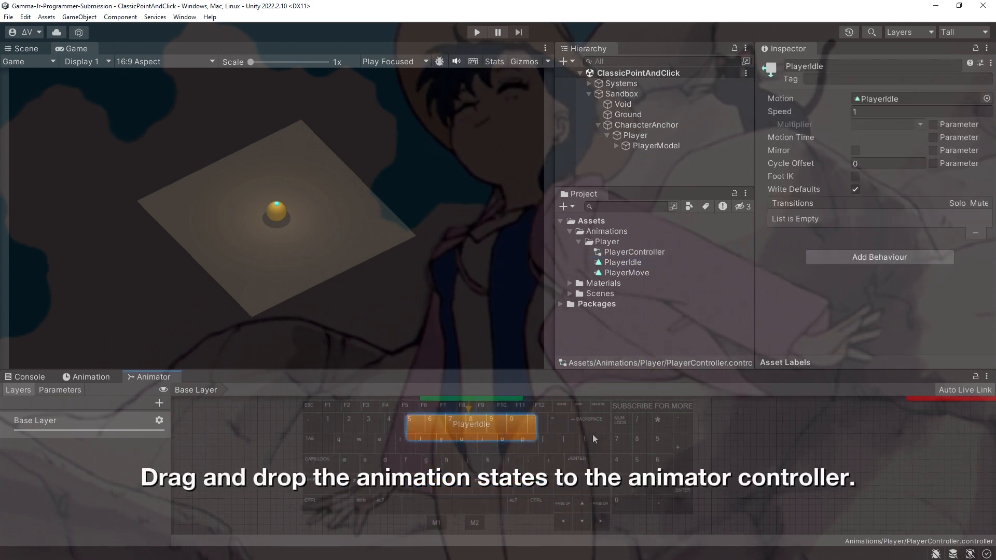
{"action": "left_click_drag", "start_coordinate": [612, 273], "coordinate": [435, 460]}
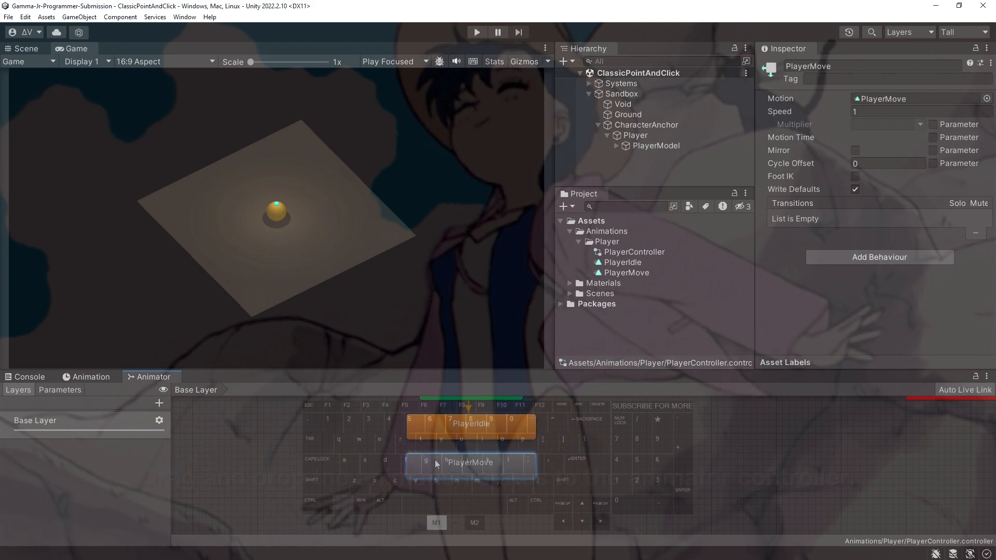
Arrange the state graph in one column, with Exit below PlayerMove and Any State above Entry.
{"action": "middle_click_drag", "start_coordinate": [559, 460], "coordinate": [557, 496]}
{"action": "middle_click_drag", "start_coordinate": [603, 473], "coordinate": [614, 454]}
{"action": "left_click_drag", "start_coordinate": [946, 402], "coordinate": [454, 511]}
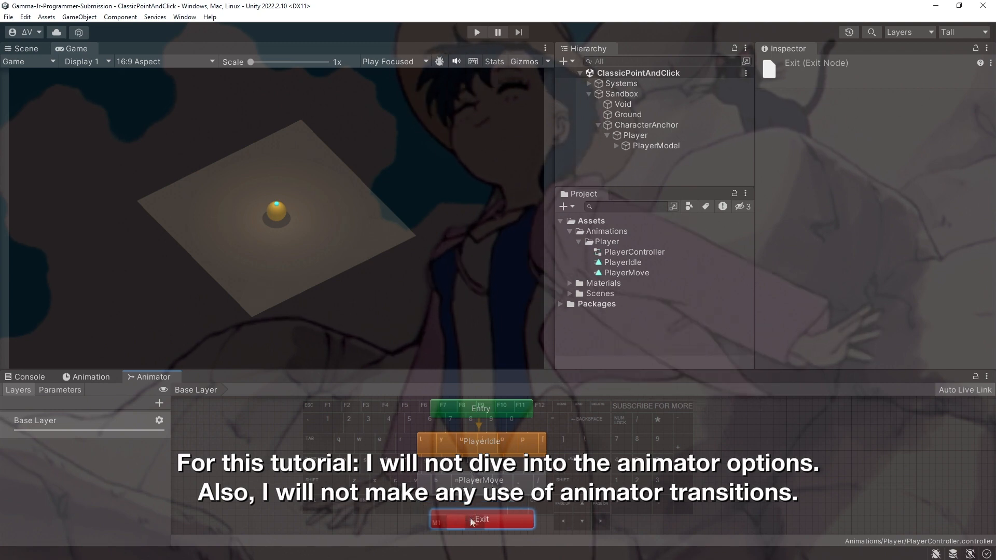
{"action": "middle_click_drag", "start_coordinate": [475, 456], "coordinate": [473, 519]}
{"action": "left_click_drag", "start_coordinate": [473, 414], "coordinate": [473, 443]}
{"action": "scroll", "coordinate": [498, 444], "scroll_direction": "down", "scroll_amount": 3}
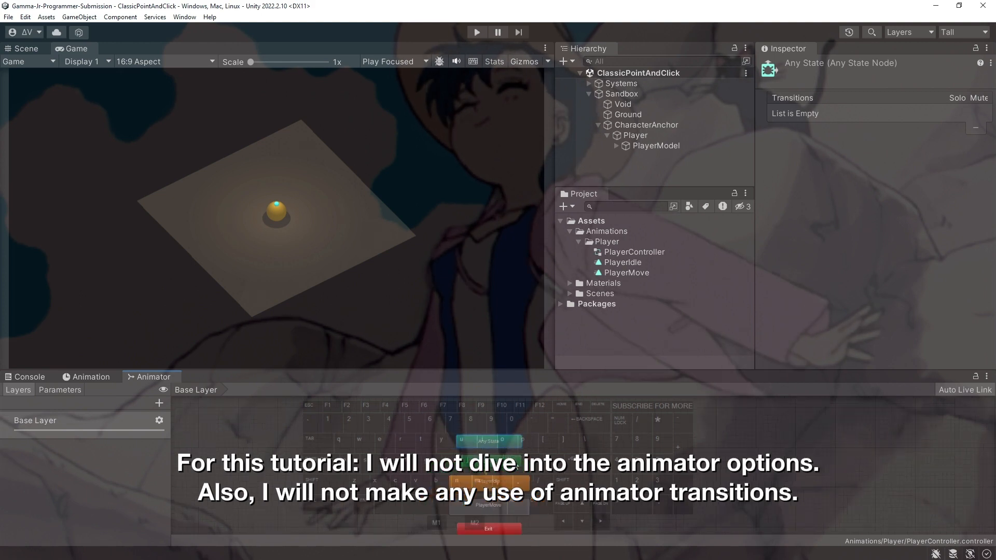
{"action": "middle_click_drag", "start_coordinate": [498, 444], "coordinate": [512, 424]}
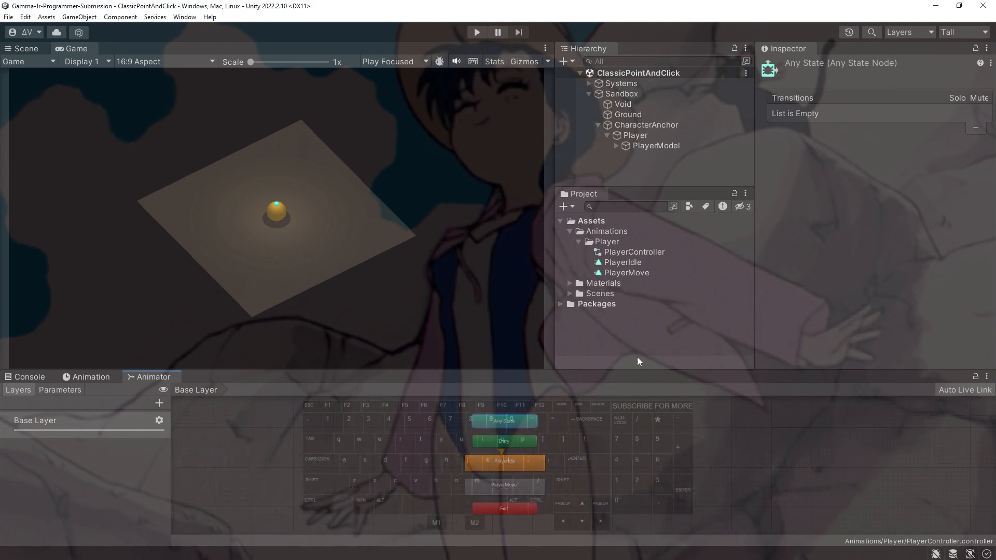
Assign PlayerController as the controller of the PlayerModel object's Animator component and collapse the component.
{"action": "left_click", "coordinate": [618, 252]}
{"action": "left_click", "coordinate": [639, 135]}
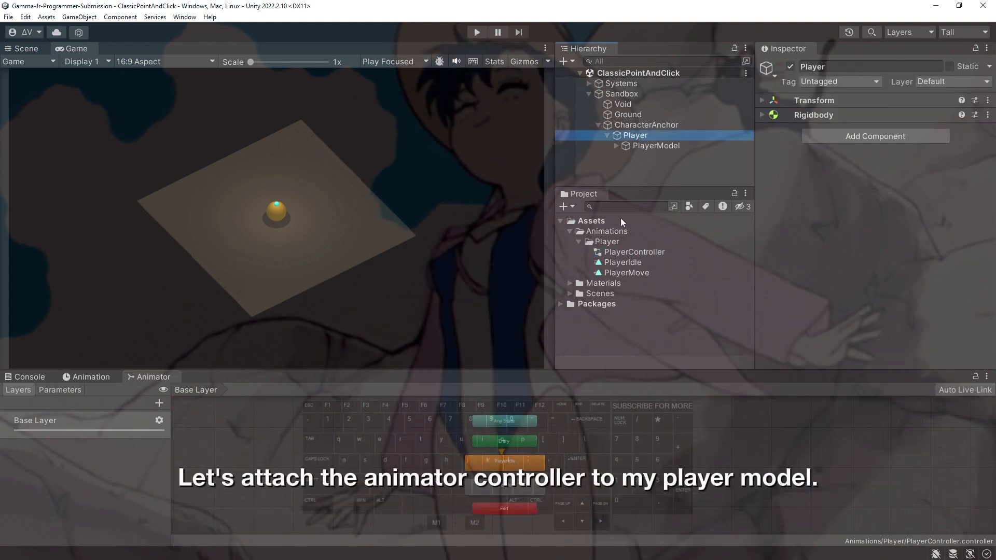
{"action": "left_click", "coordinate": [655, 145]}
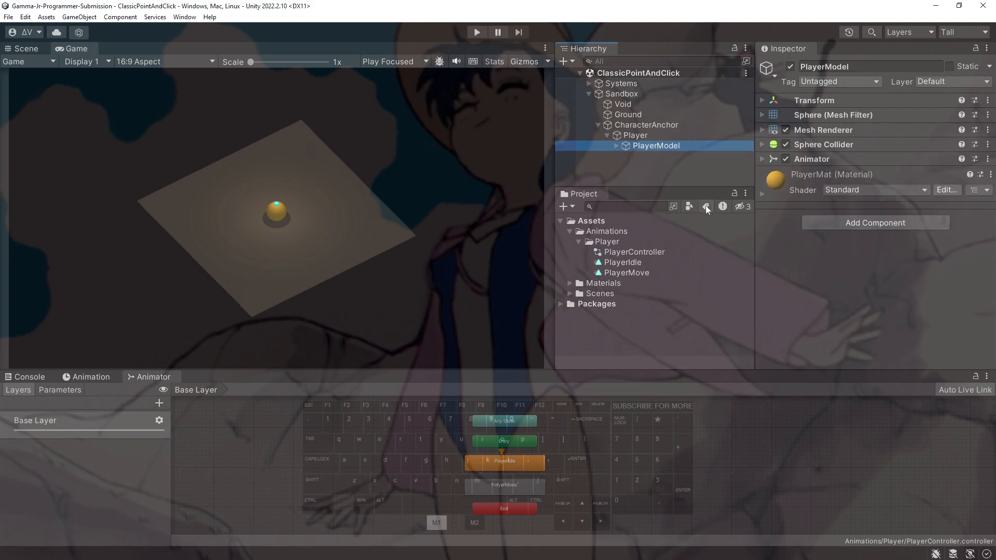
{"action": "left_click", "coordinate": [784, 160]}
{"action": "left_click_drag", "start_coordinate": [627, 252], "coordinate": [878, 176]}
{"action": "left_click", "coordinate": [762, 159]}
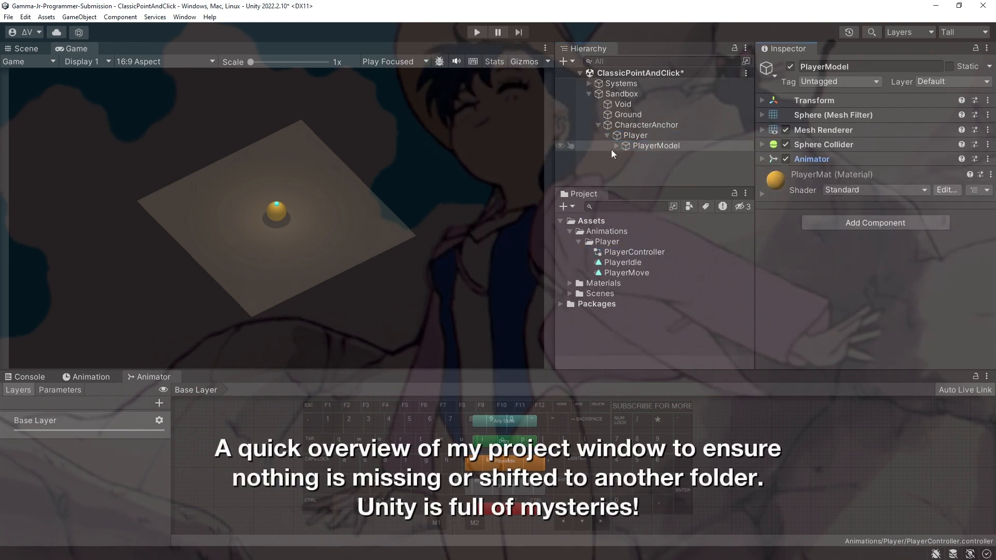
Review the contents of the Materials and Scenes folders, leaving all project asset folders collapsed.
{"action": "left_click", "coordinate": [571, 231]}
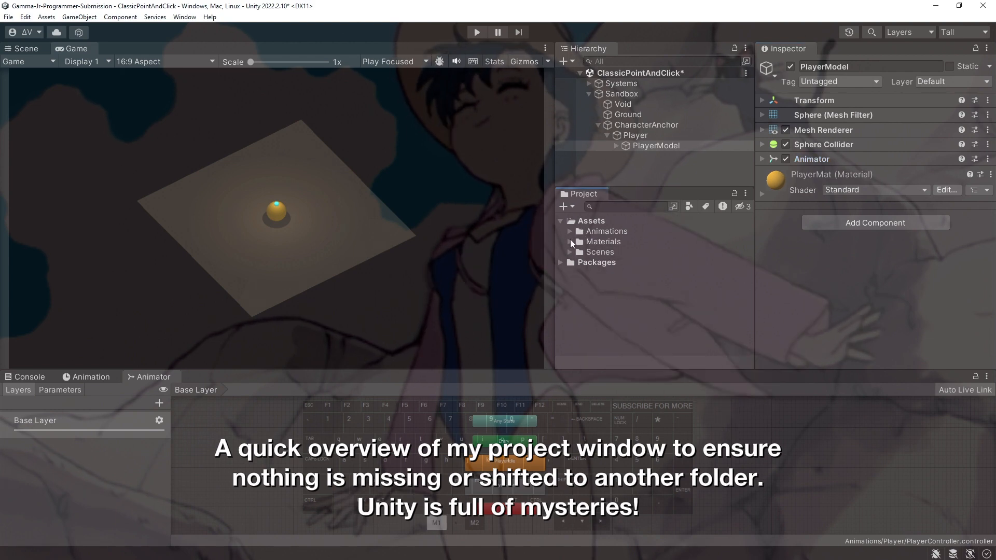
{"action": "left_click", "coordinate": [570, 242]}
{"action": "left_click", "coordinate": [570, 242]}
{"action": "left_click", "coordinate": [569, 252]}
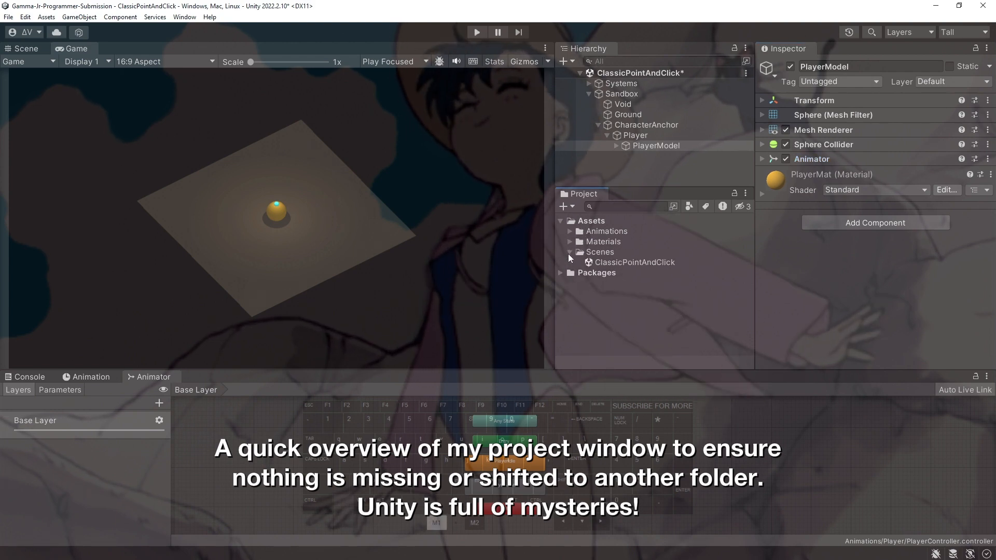
{"action": "left_click", "coordinate": [569, 252]}
Collapse the Player, CharacterAnchor and Sandbox objects in the scene hierarchy.
{"action": "left_click", "coordinate": [606, 135]}
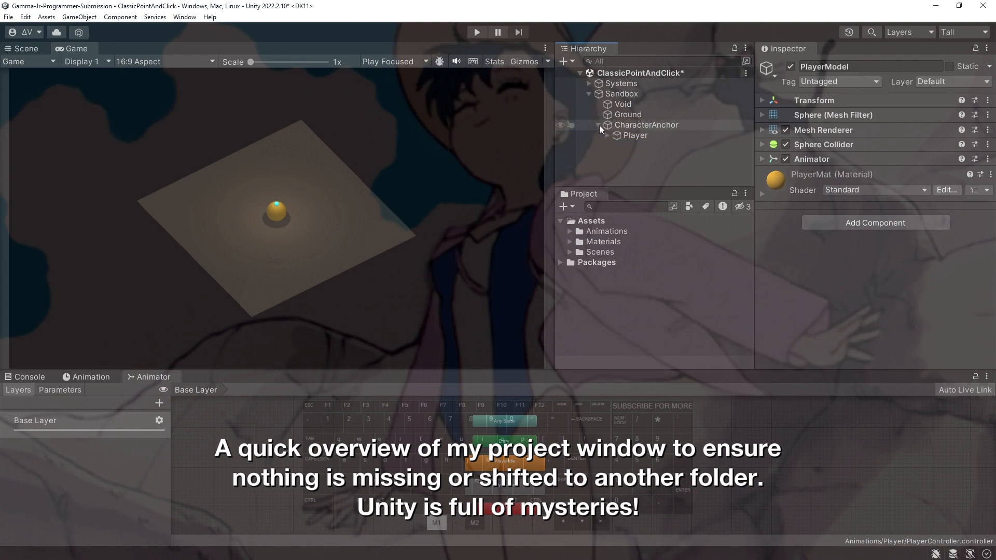
{"action": "left_click", "coordinate": [599, 125]}
{"action": "left_click", "coordinate": [589, 93]}
Save the ClassicPointAndClick scene and run it in Play mode.
{"action": "left_click", "coordinate": [621, 73]}
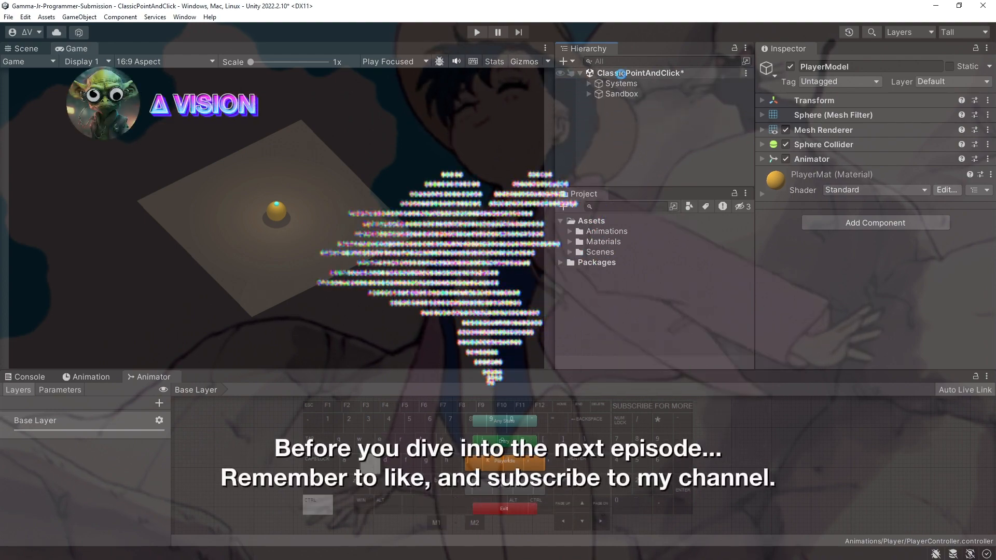
{"action": "key", "text": "ctrl+s"}
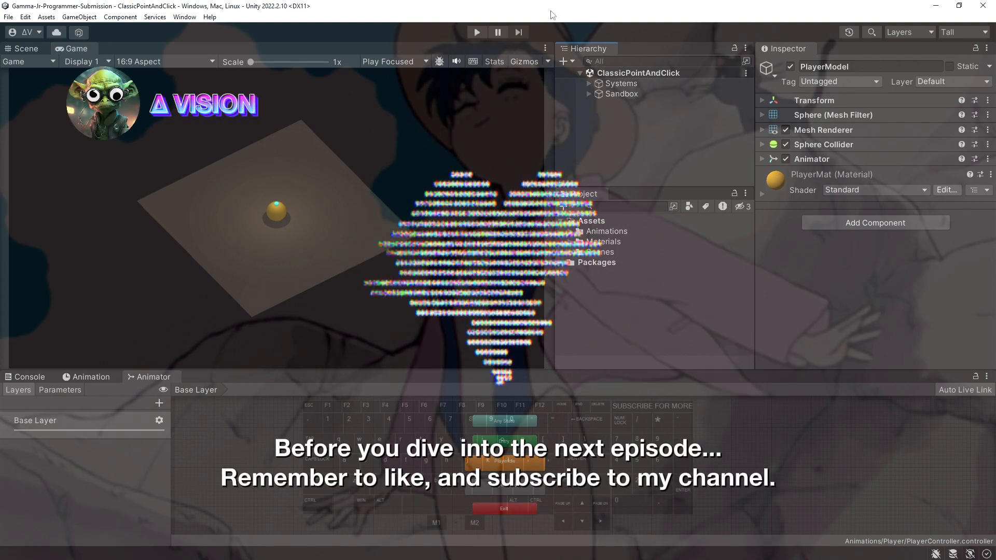
{"action": "left_click", "coordinate": [477, 32]}
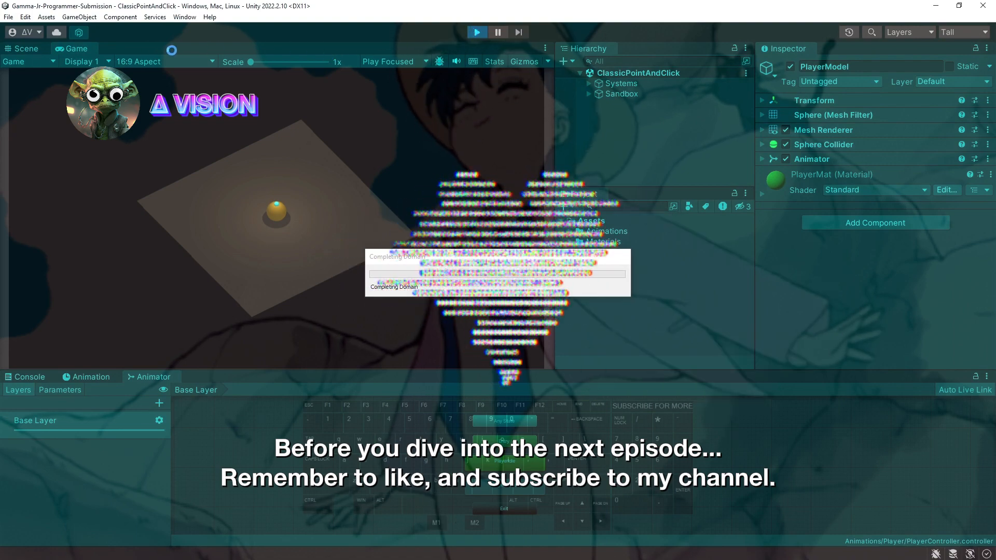